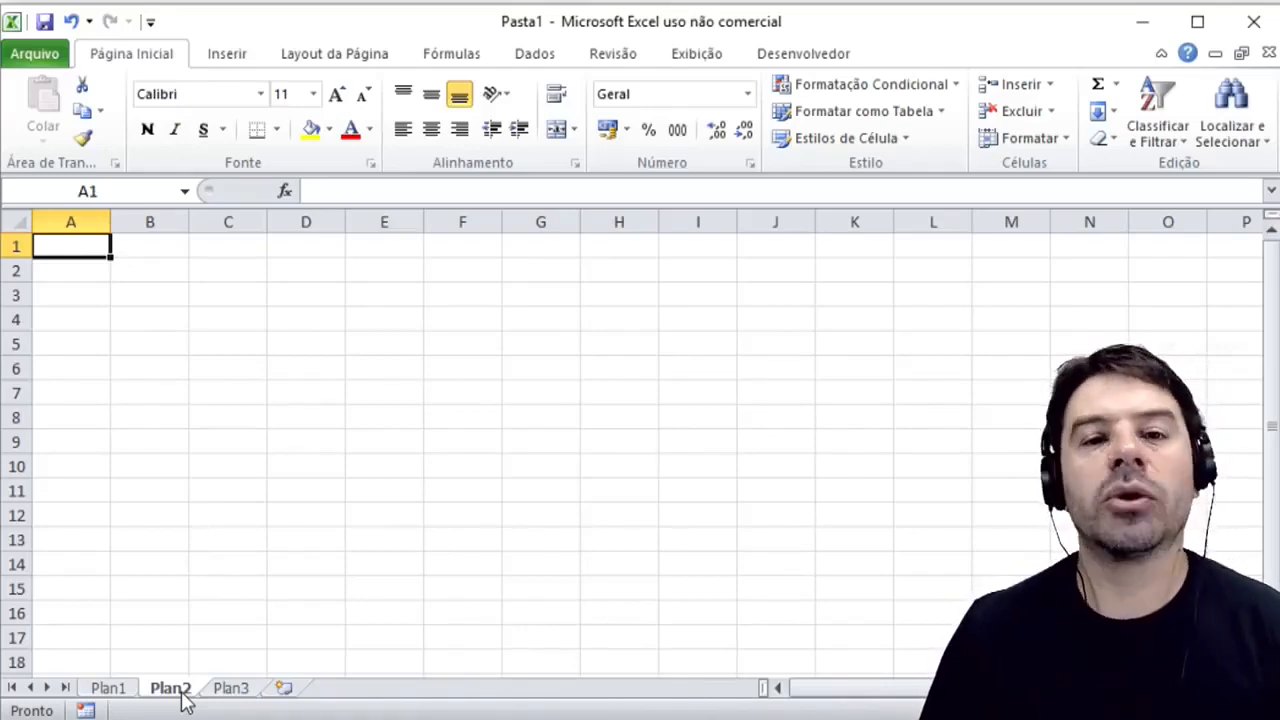
# Rename the Plan2 sheet as Planilha2.
pyautogui.rightClick(183, 700)
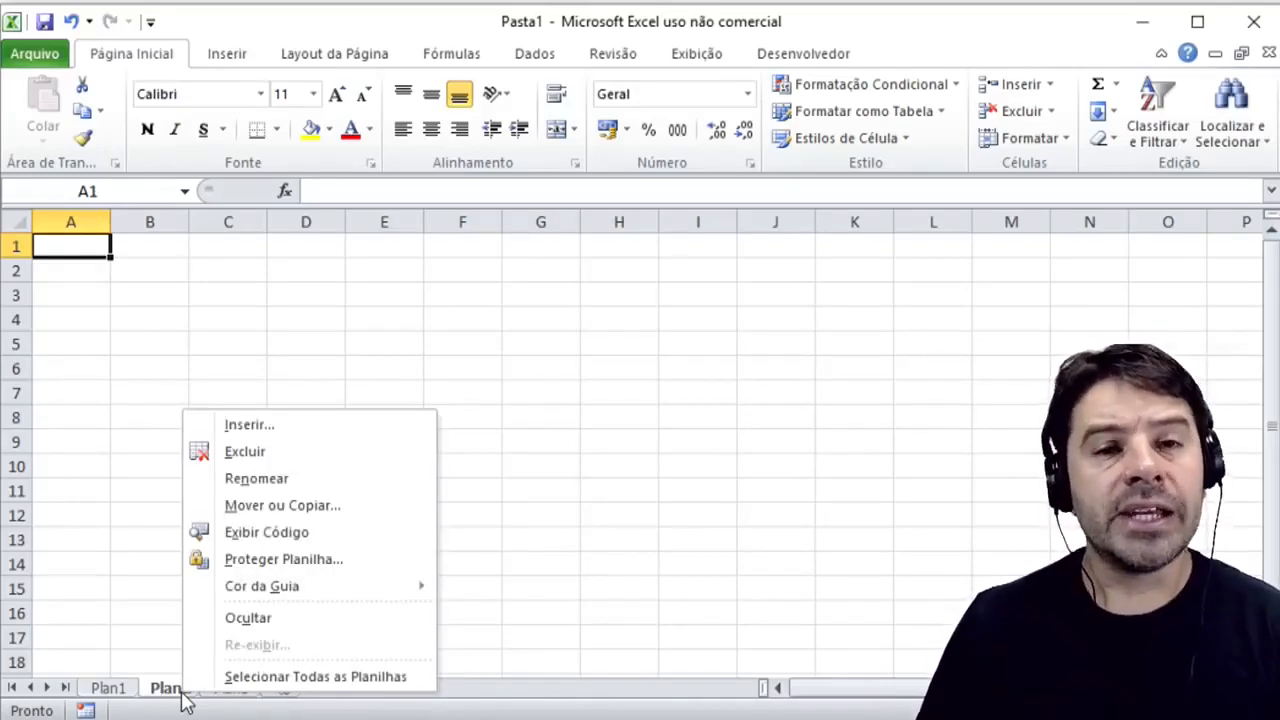
pyautogui.click(322, 479)
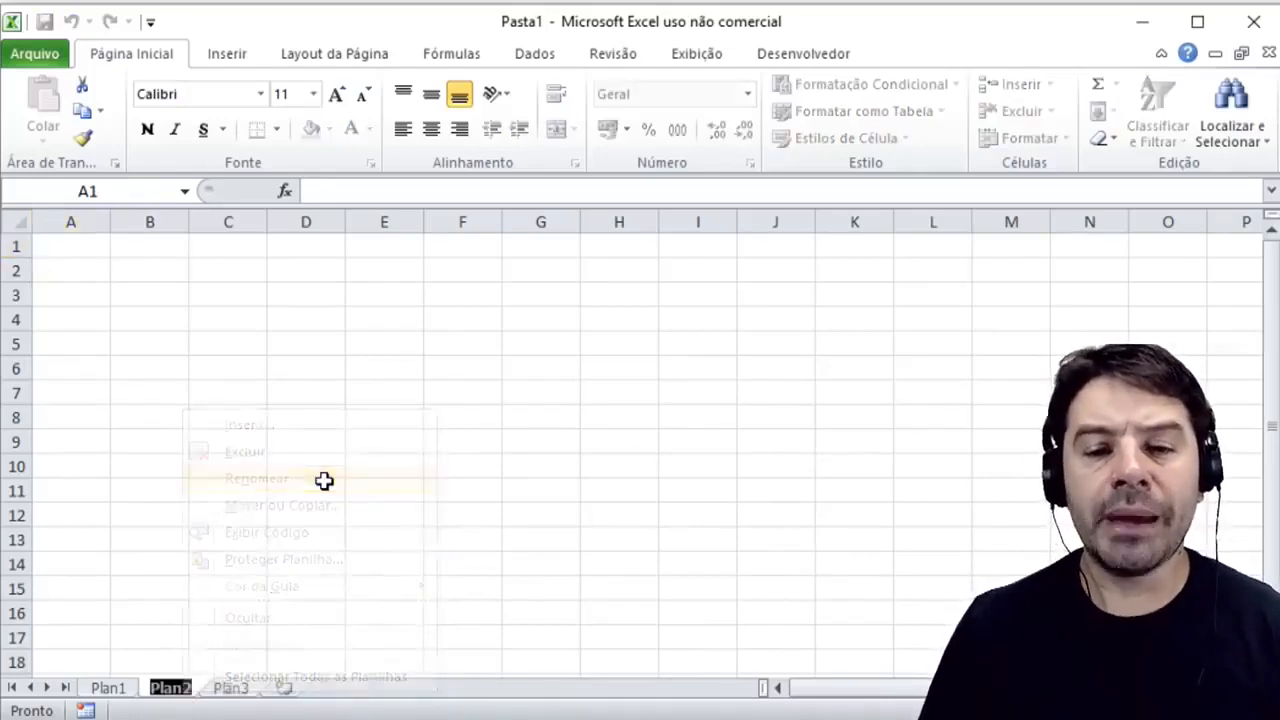
pyautogui.write('p')
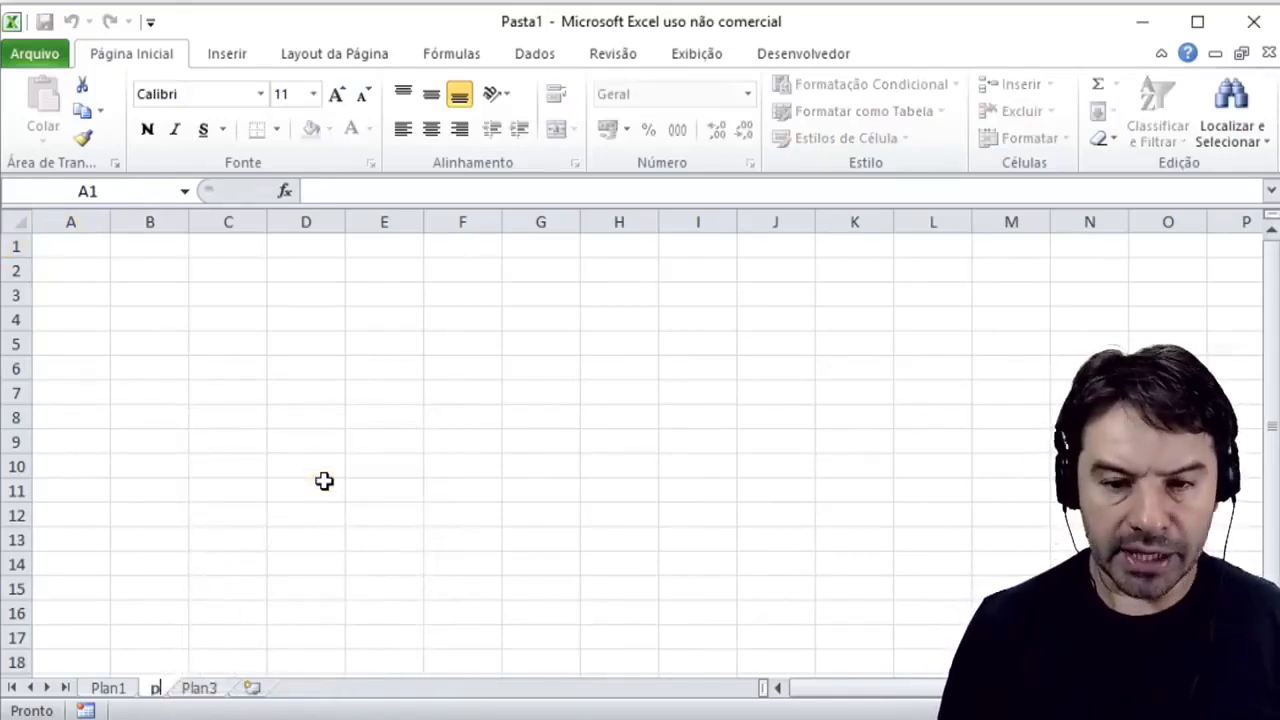
pyautogui.press('BackSpace')
pyautogui.write('Planilha2')
pyautogui.press('Return')
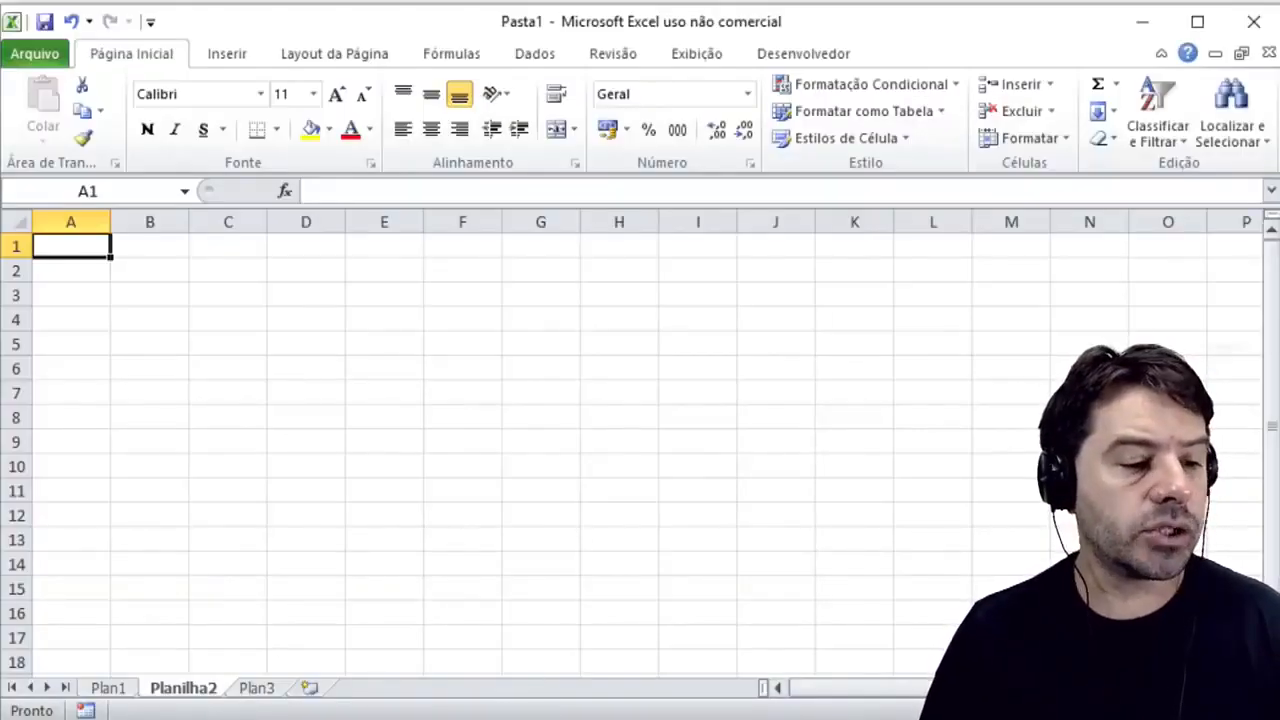
# Save the workbook as aulas in the Documentos folder, keeping the .xlsx type and replacing the existing file.
pyautogui.moveTo(1176, 711); pyautogui.dragTo(1193, 711)
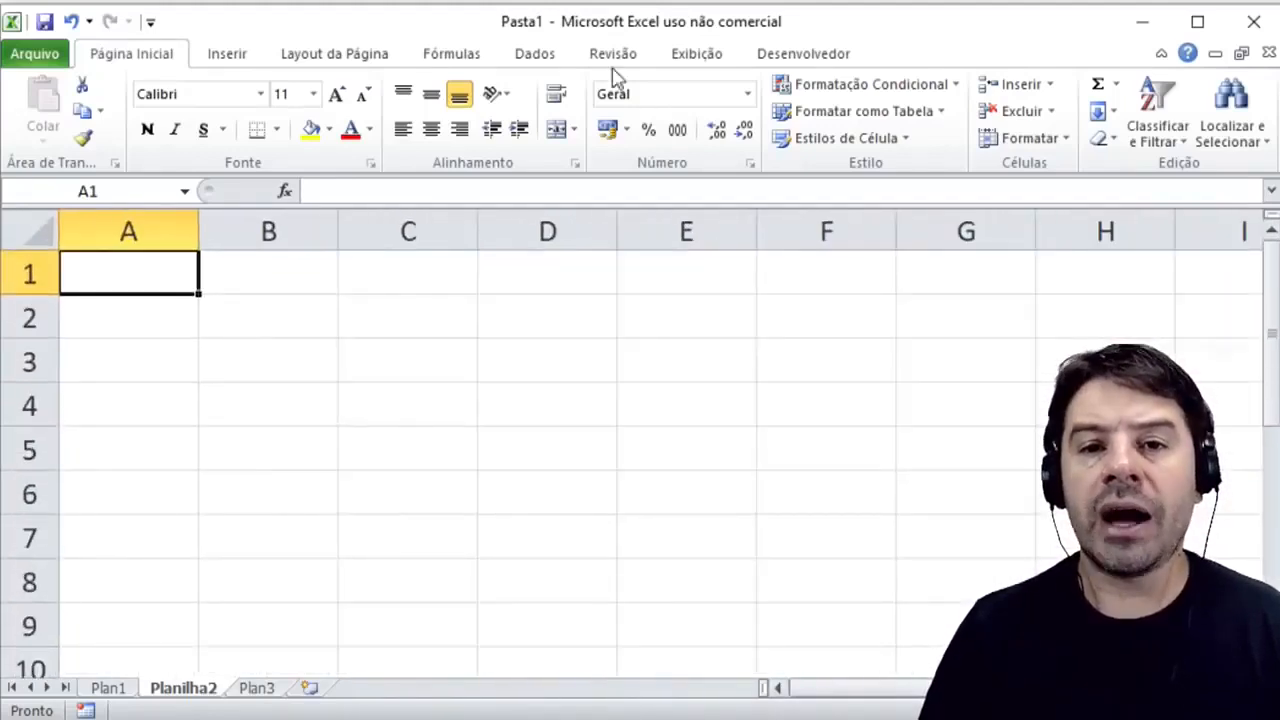
pyautogui.click(45, 25)
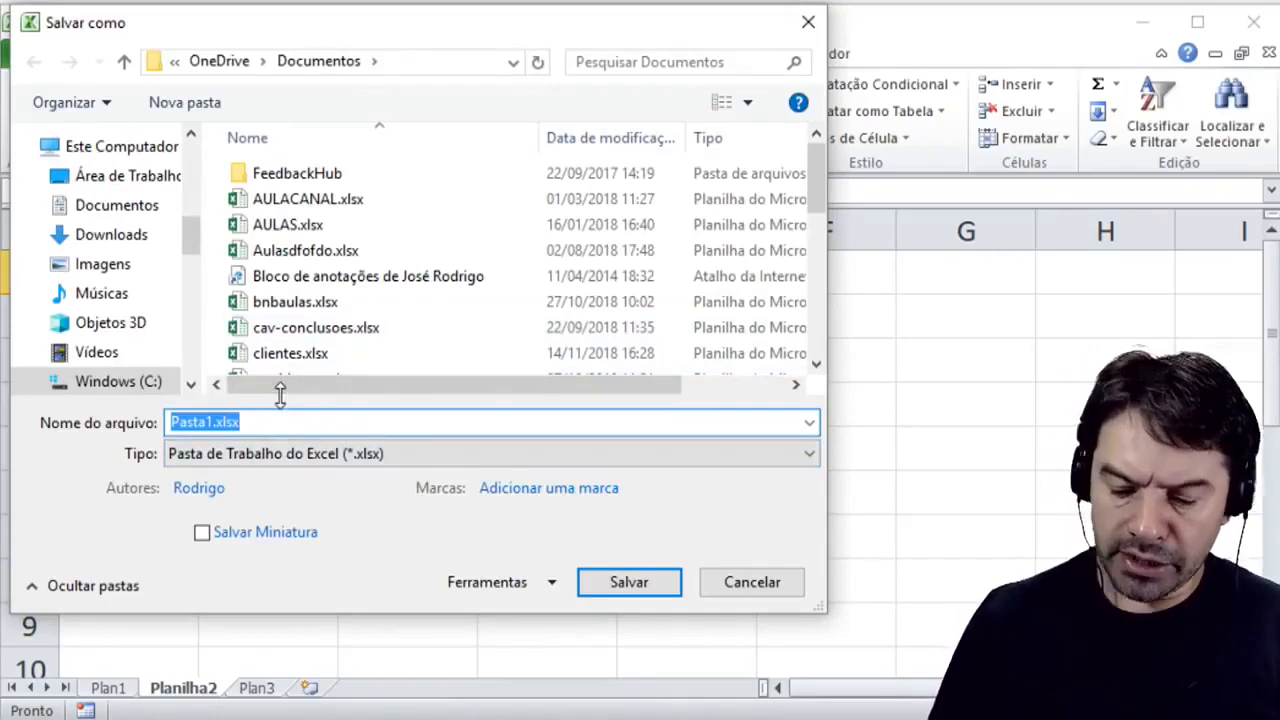
pyautogui.write('aulas.')
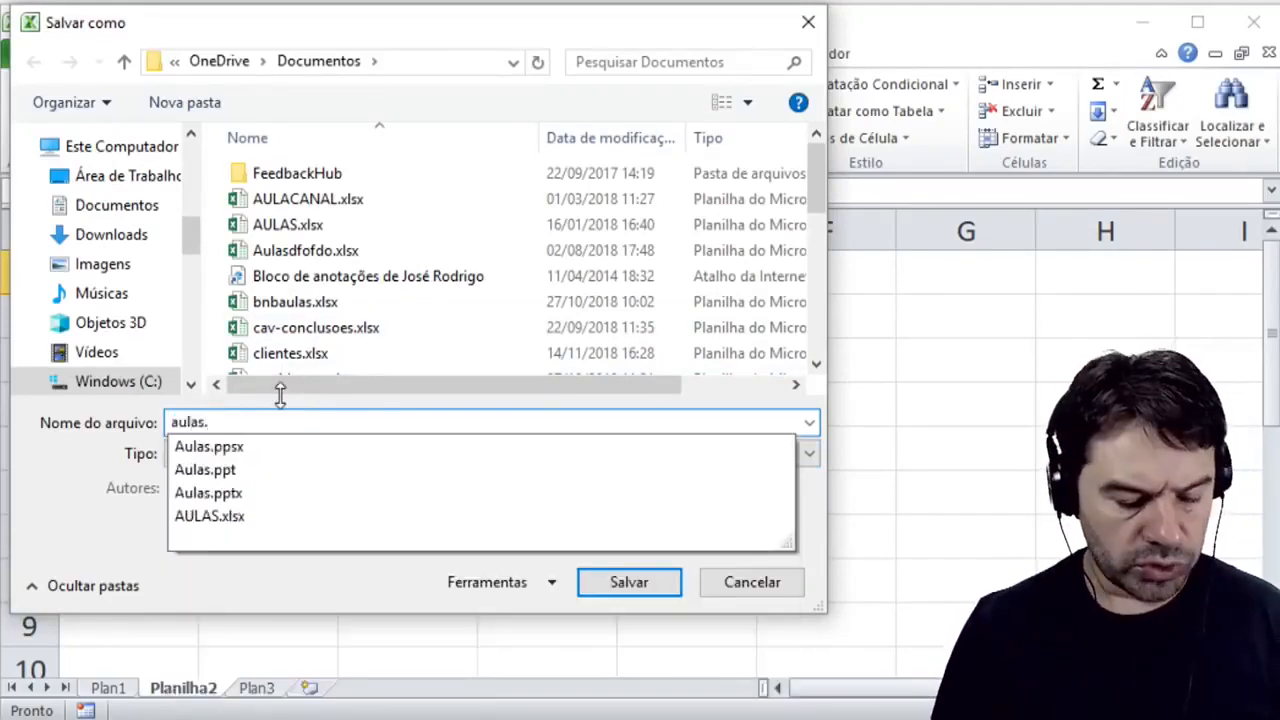
pyautogui.write('xlsx')
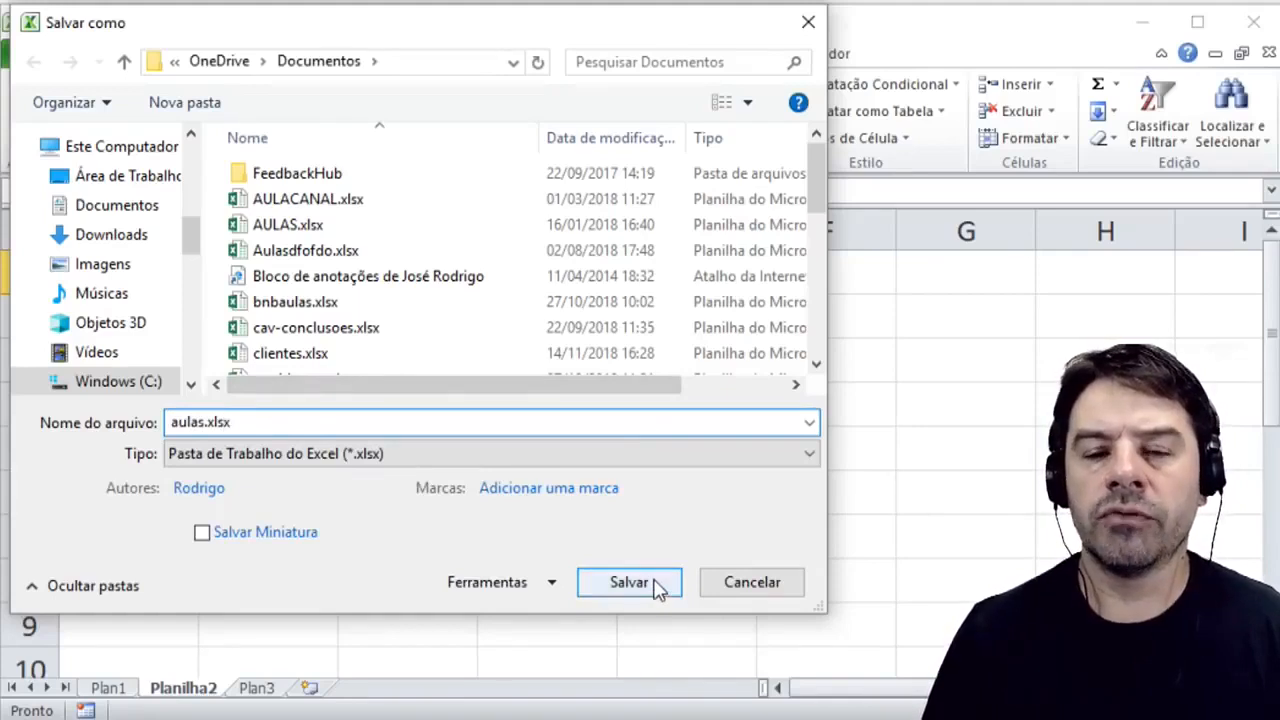
pyautogui.press('BackSpace')
pyautogui.press('BackSpace')
pyautogui.press('BackSpace')
pyautogui.press('BackSpace')
pyautogui.press('BackSpace')
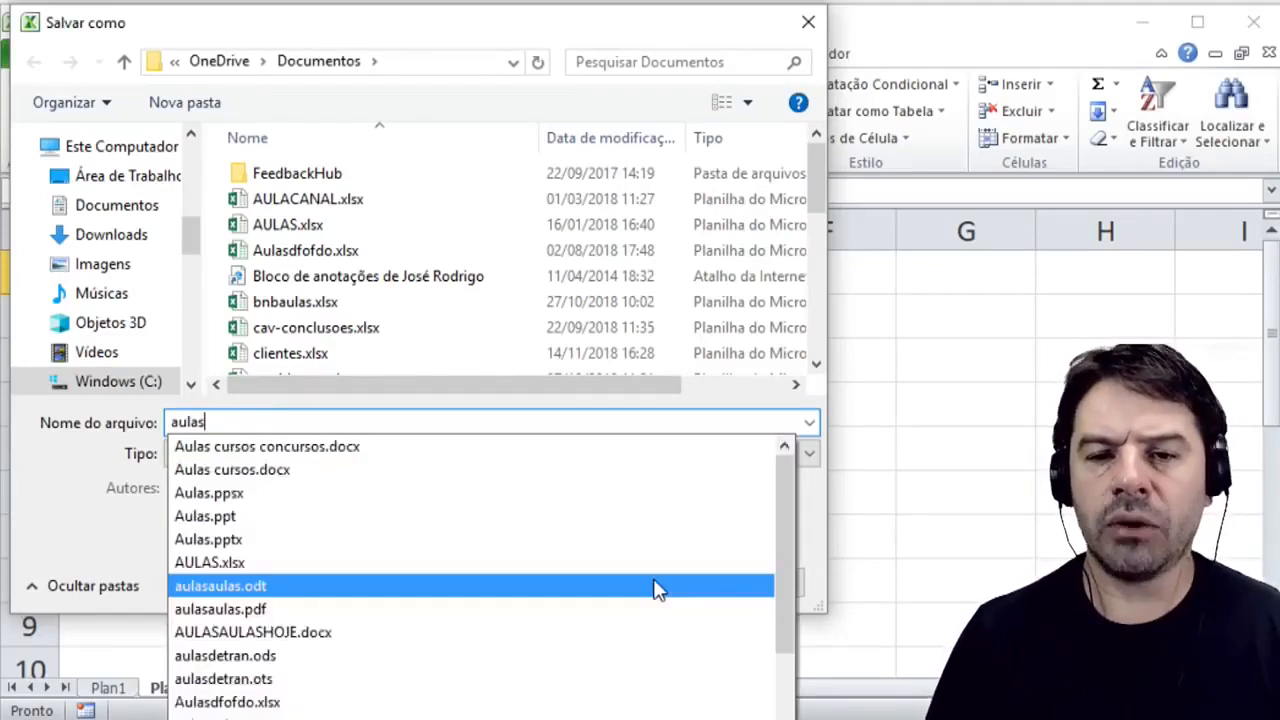
pyautogui.click(731, 405)
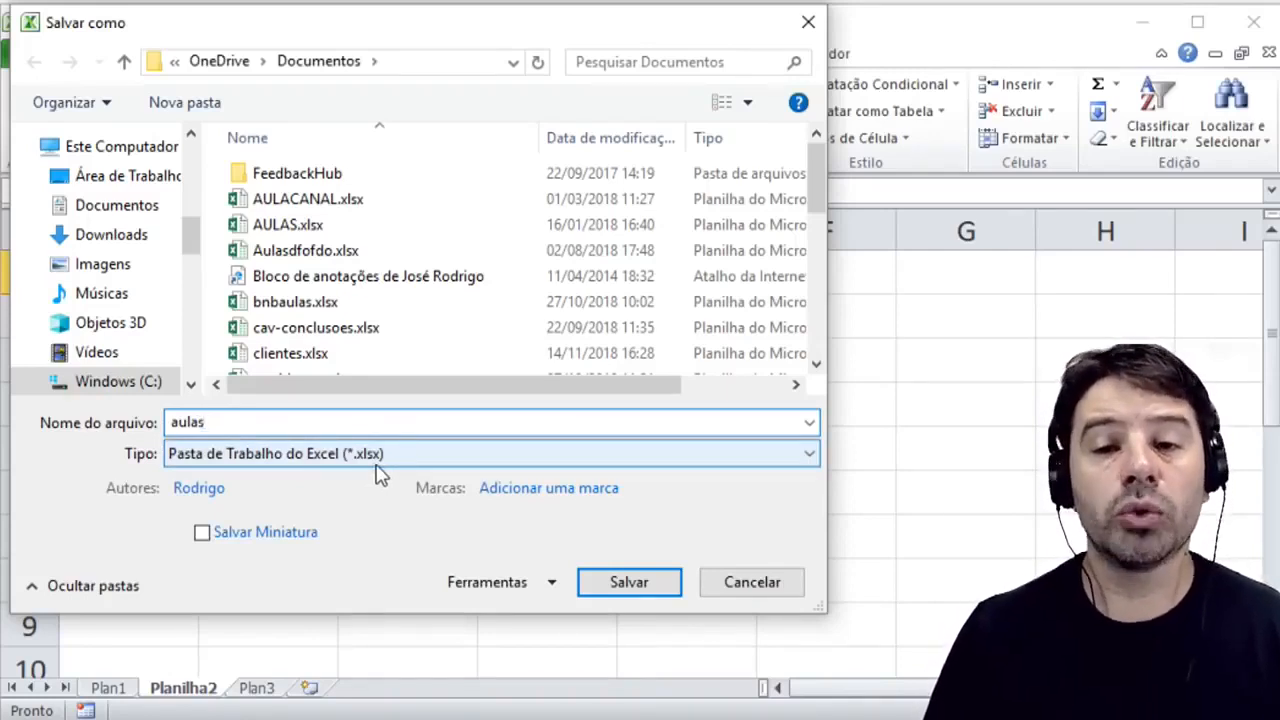
pyautogui.click(617, 588)
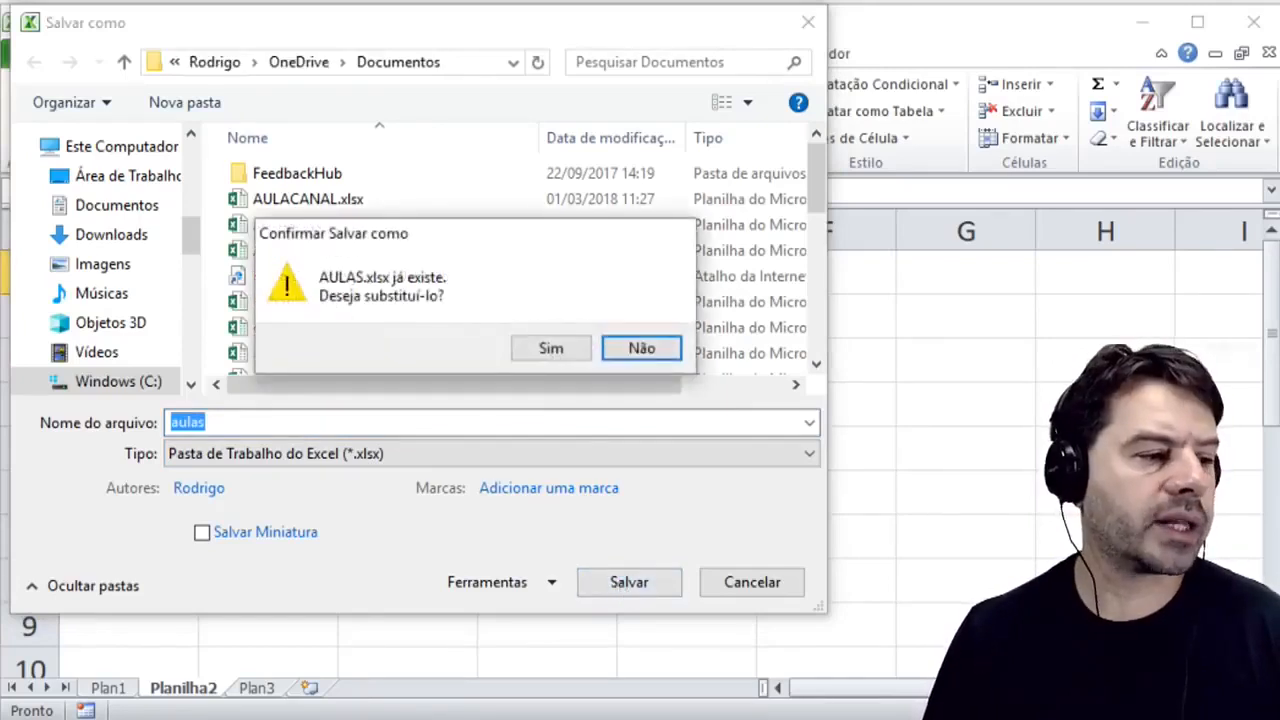
pyautogui.click(531, 352)
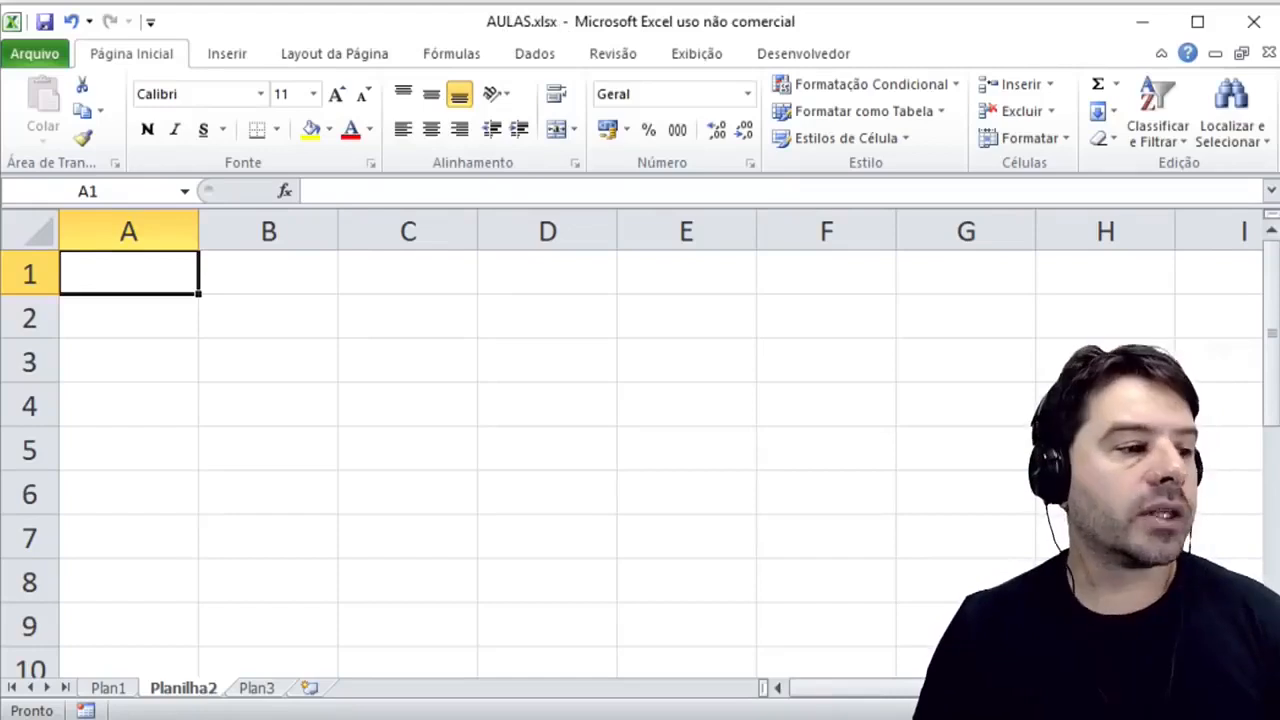
# Enter 80 in cell A2 of the Planilha2 sheet and save the workbook.
pyautogui.hotkey('alt', 'Tab')
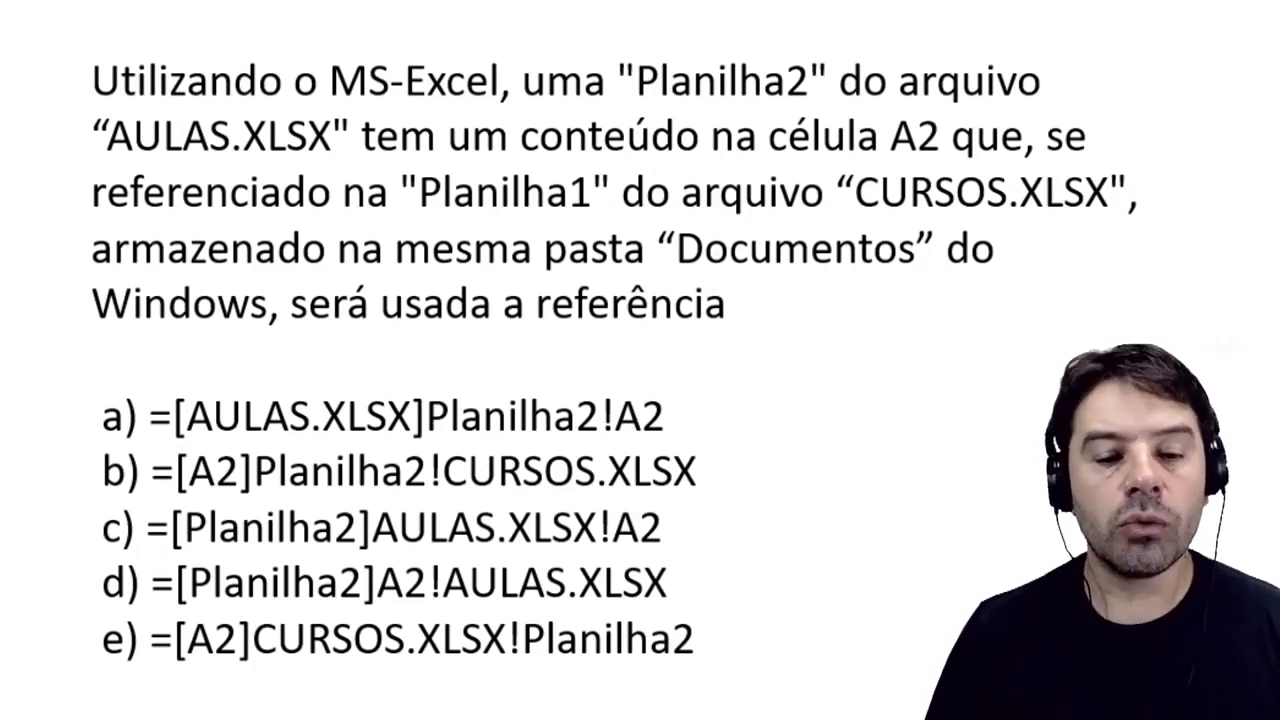
pyautogui.hotkey('alt', 'Tab')
pyautogui.hotkey('alt', 'Tab')
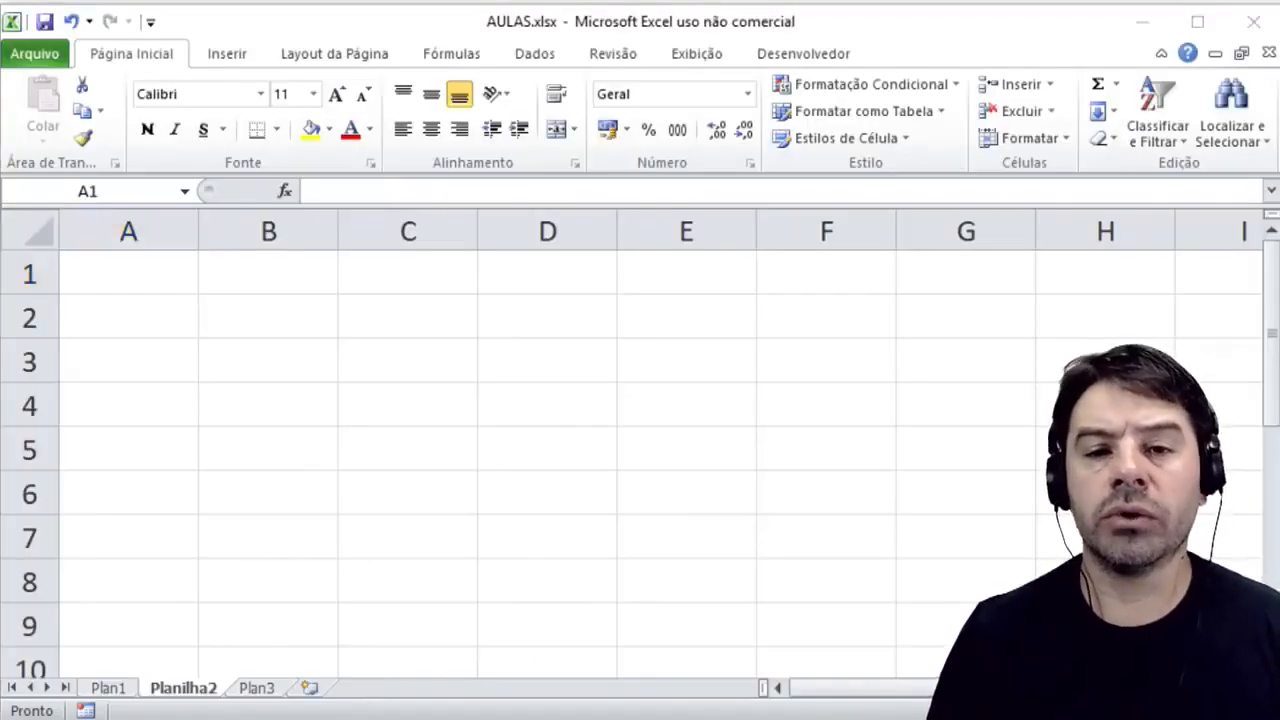
pyautogui.click(150, 291)
pyautogui.click(150, 316)
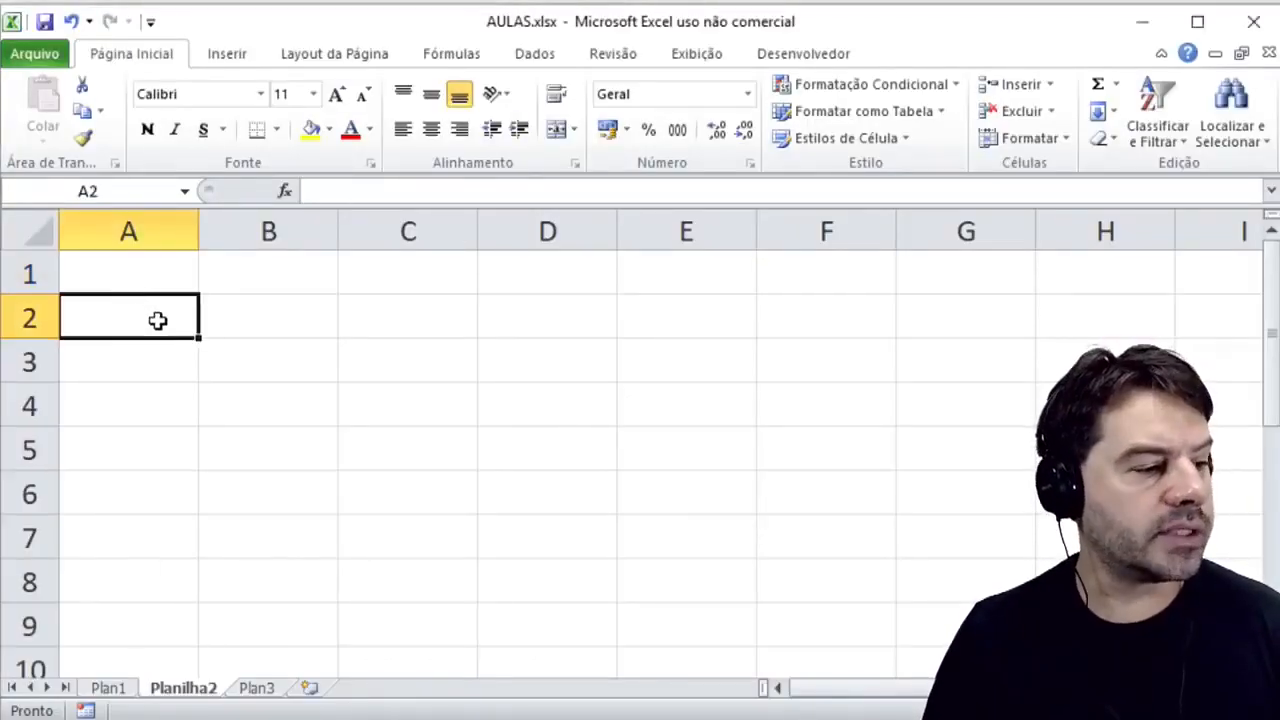
pyautogui.write('80')
pyautogui.press('Return')
pyautogui.press('Up')
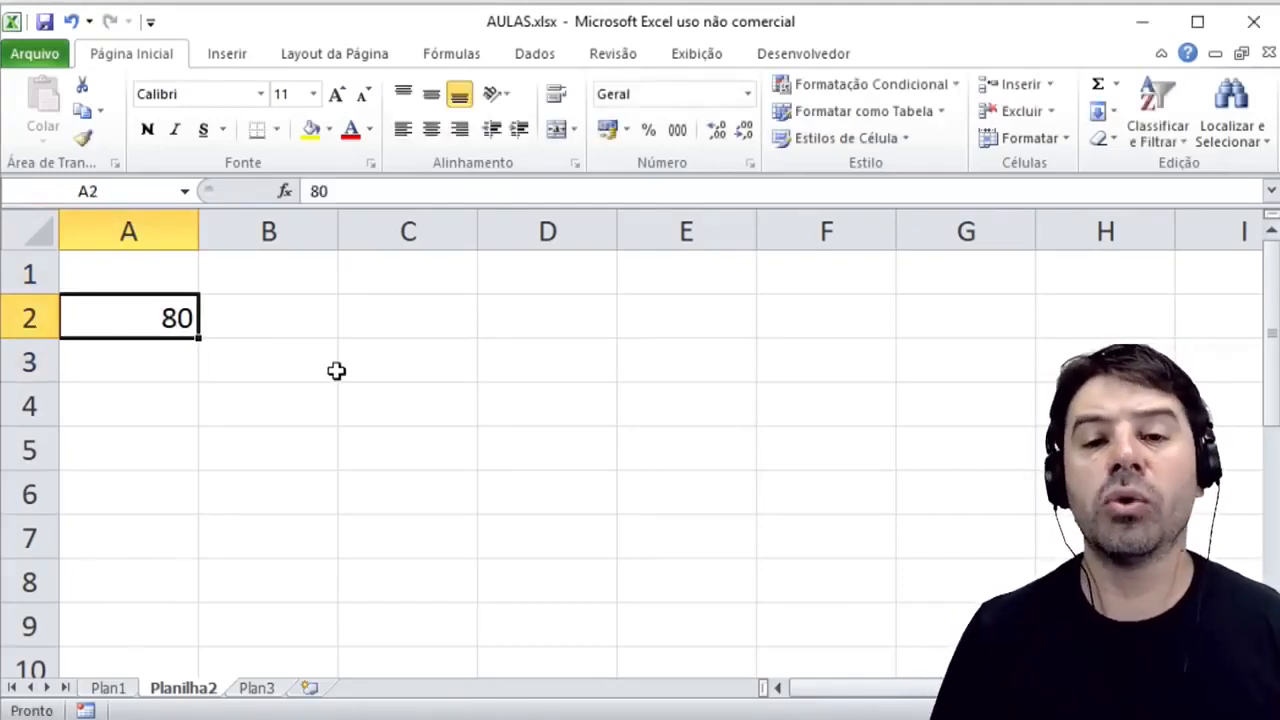
pyautogui.click(45, 21)
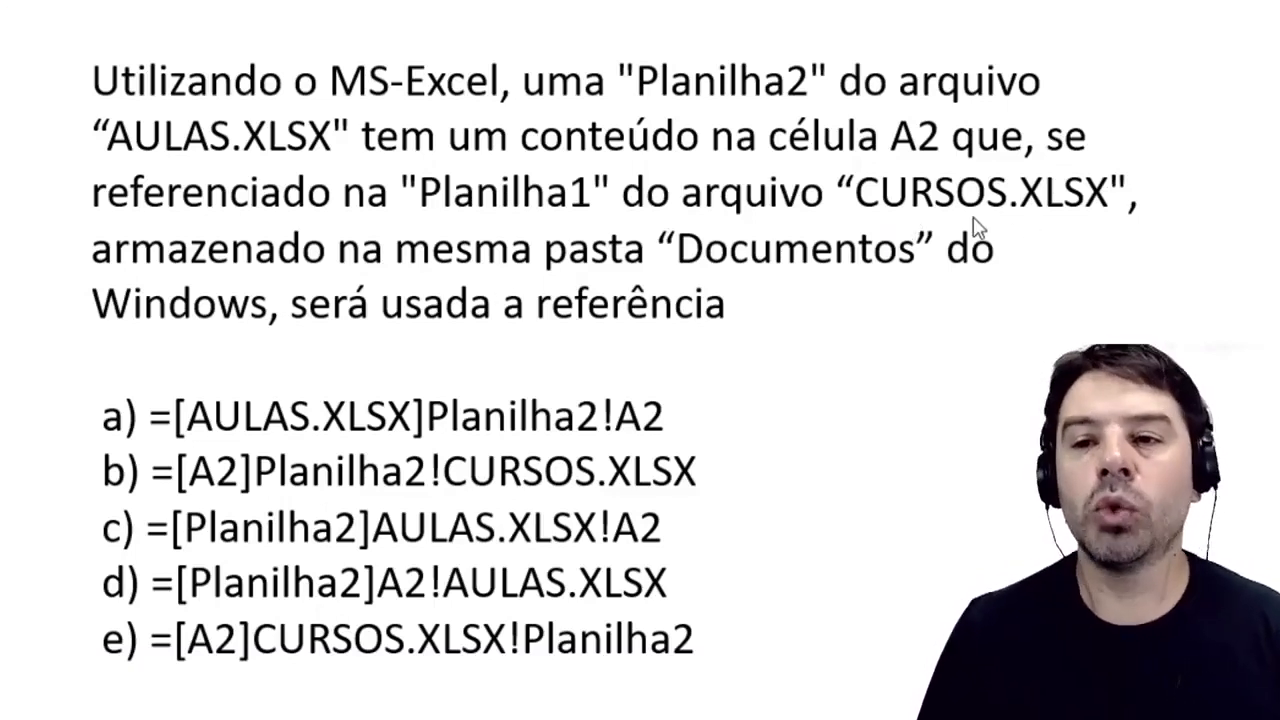
# Create a new blank workbook.
pyautogui.hotkey('alt', 'Tab')
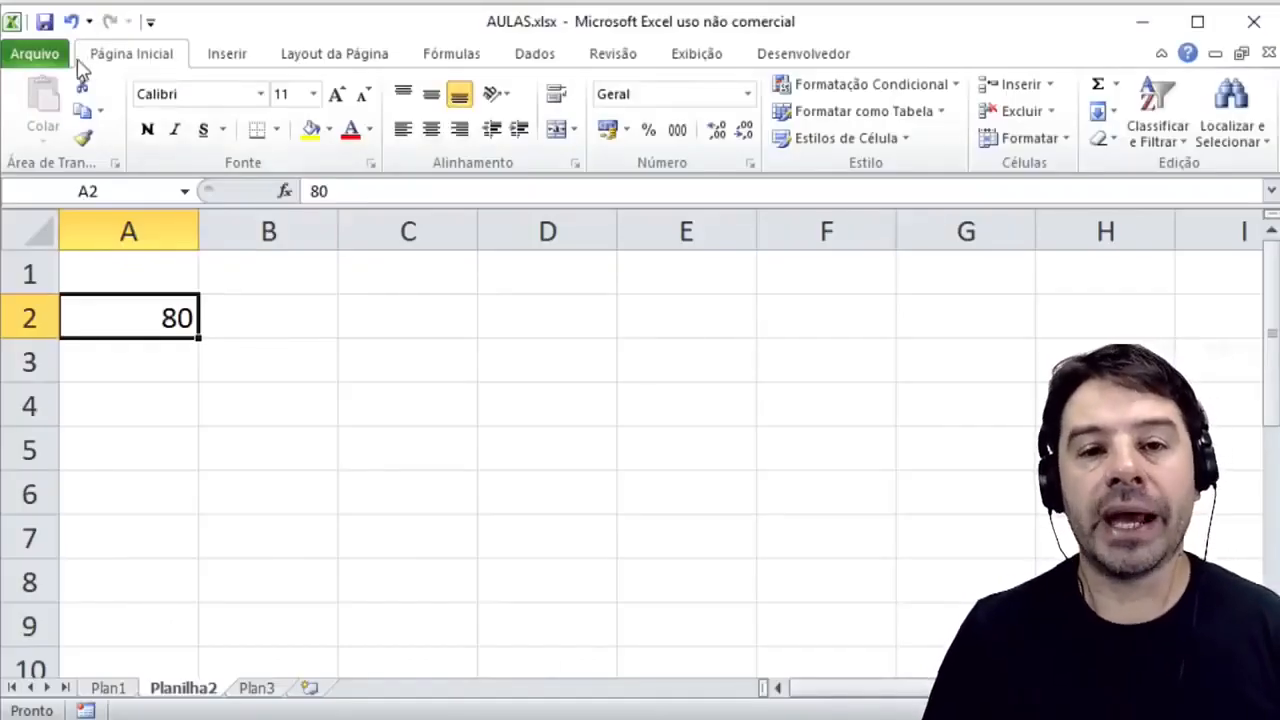
pyautogui.click(35, 54)
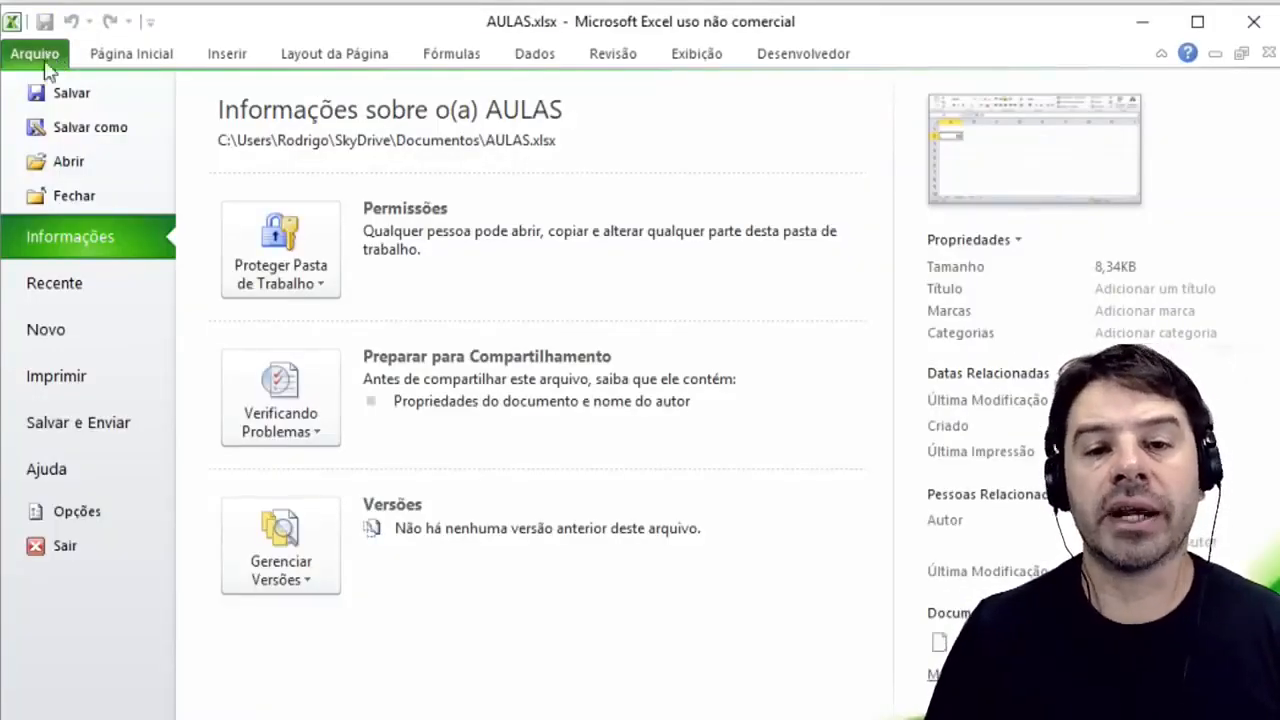
pyautogui.click(63, 343)
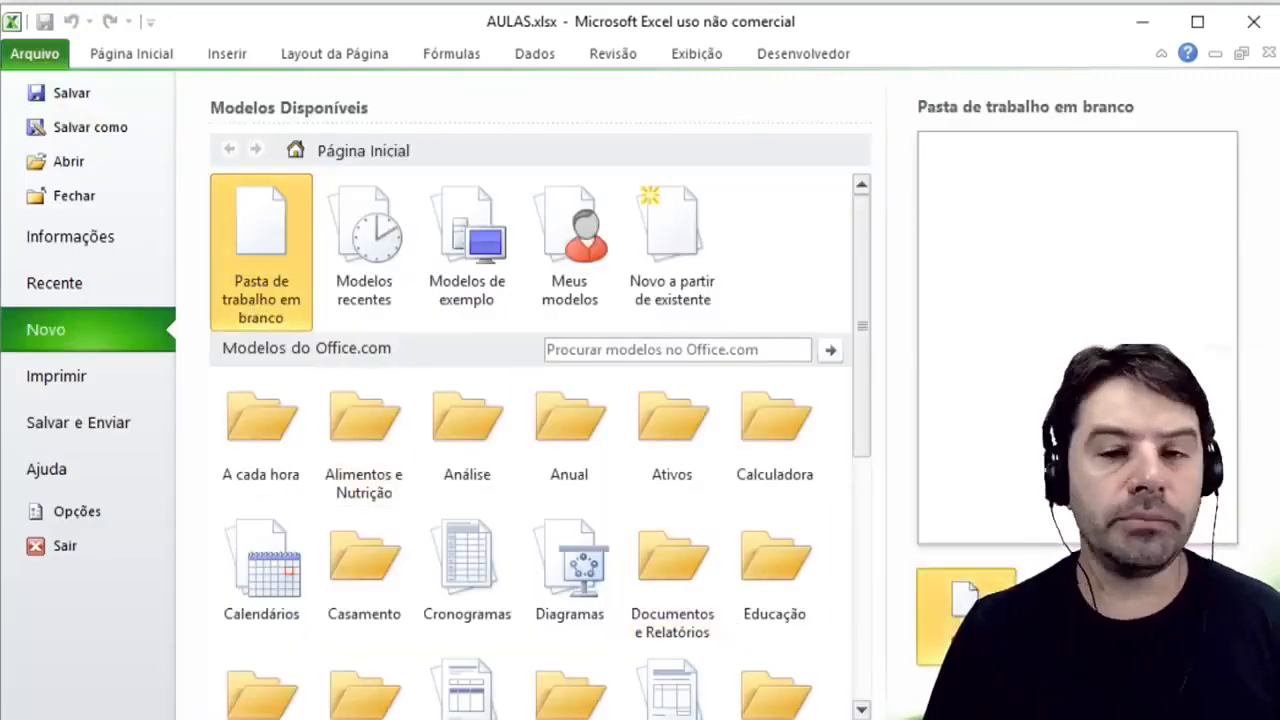
pyautogui.click(938, 603)
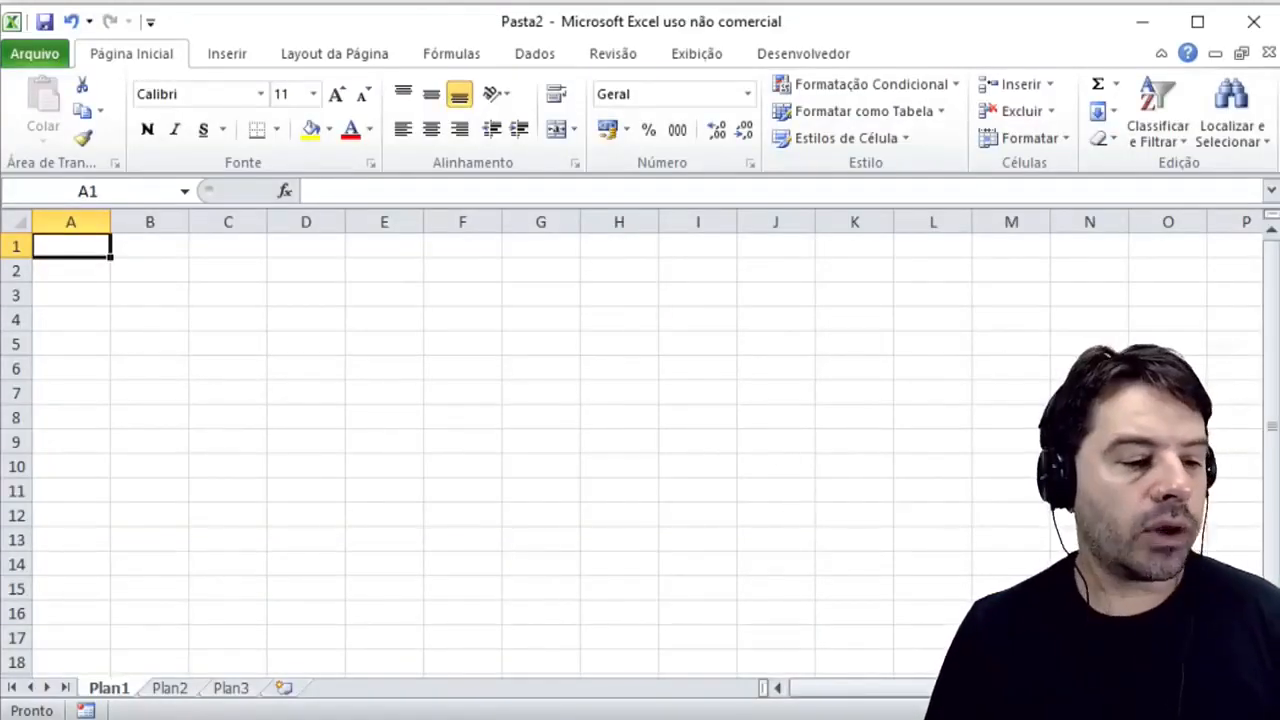
# Save the new workbook as CURSOS in the Documentos folder, keeping the .xlsx type.
pyautogui.scroll(10, 640, 444)
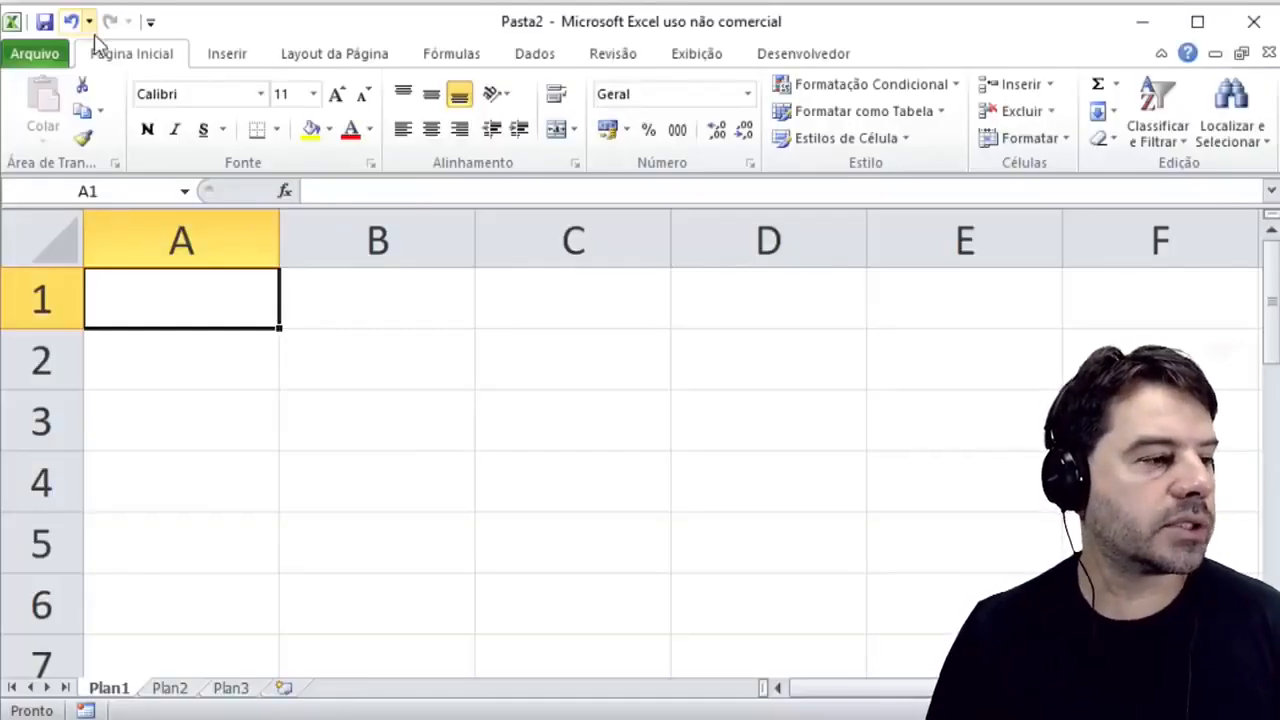
pyautogui.press('F12')
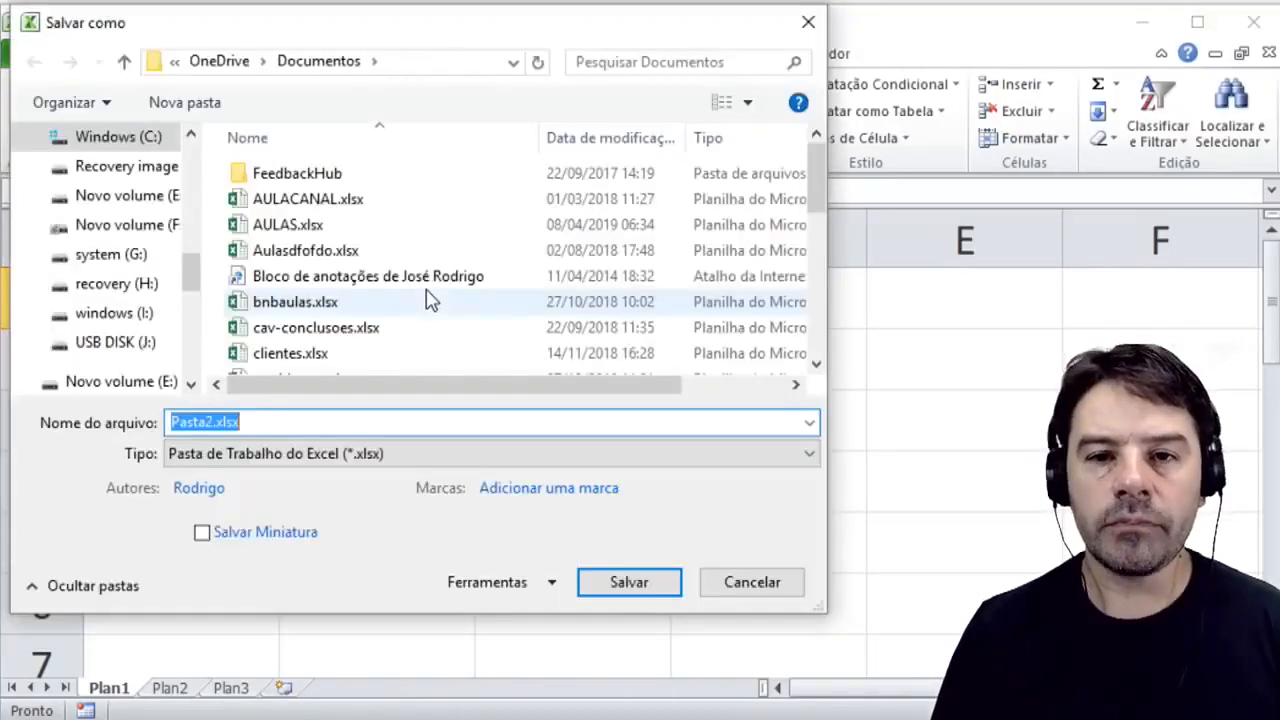
pyautogui.write('CURSOS')
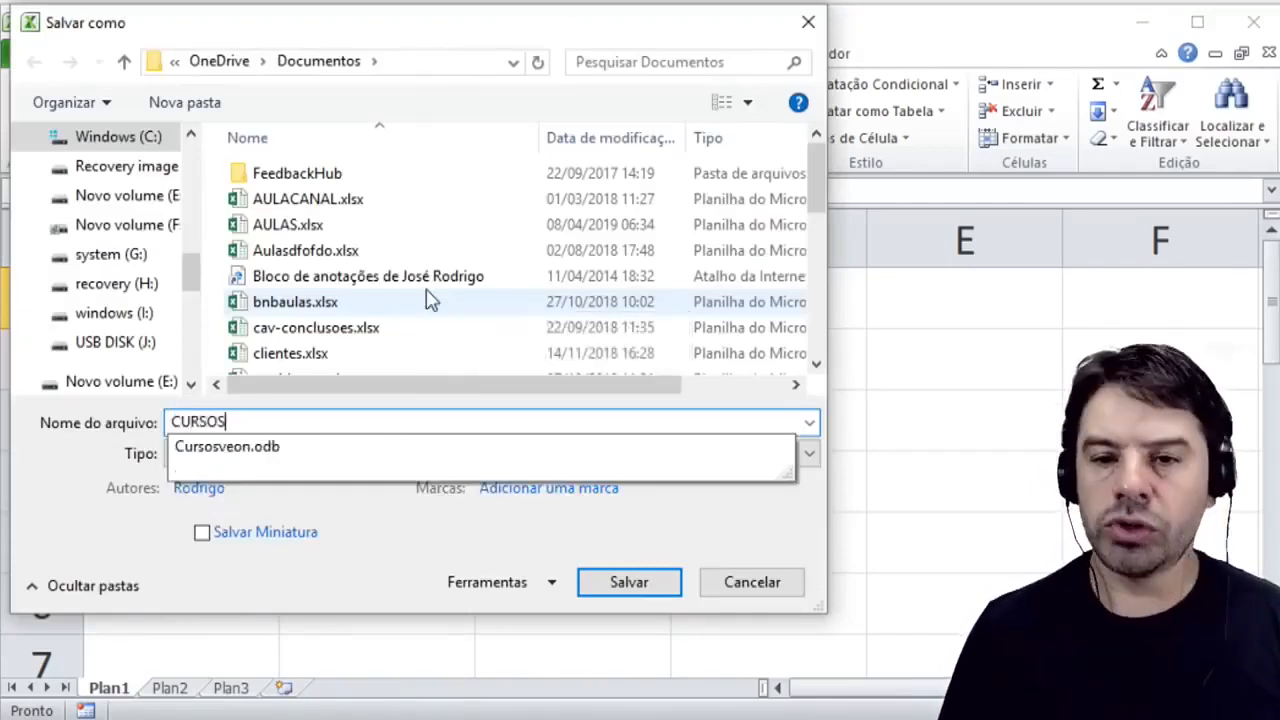
pyautogui.click(71, 460)
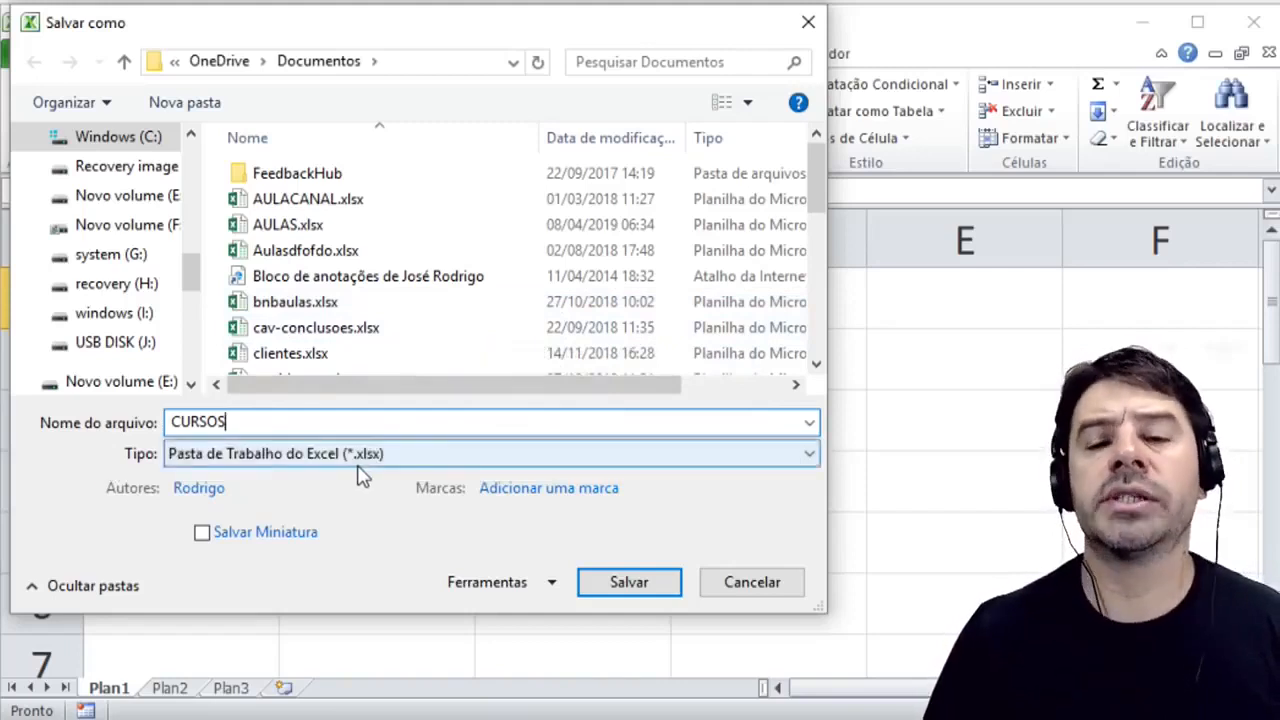
pyautogui.click(630, 584)
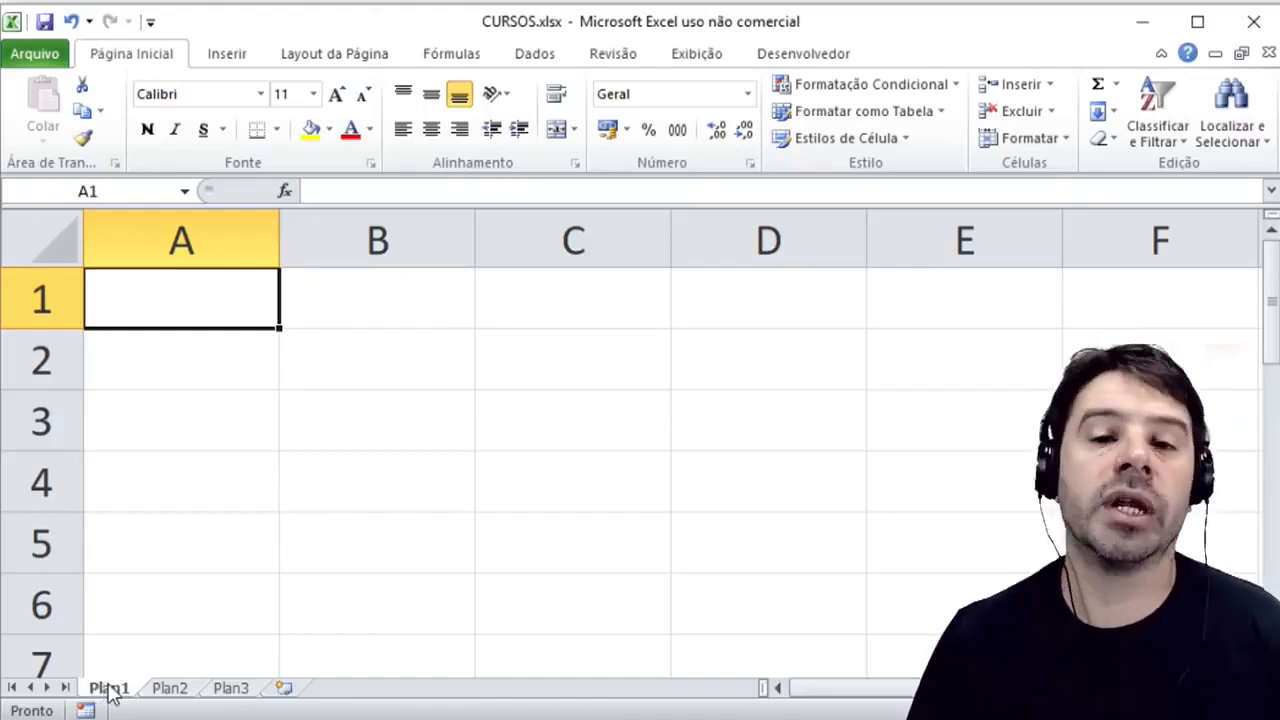
# Rename the Plan1 sheet of the CURSOS workbook as Planilha1.
pyautogui.rightClick(110, 690)
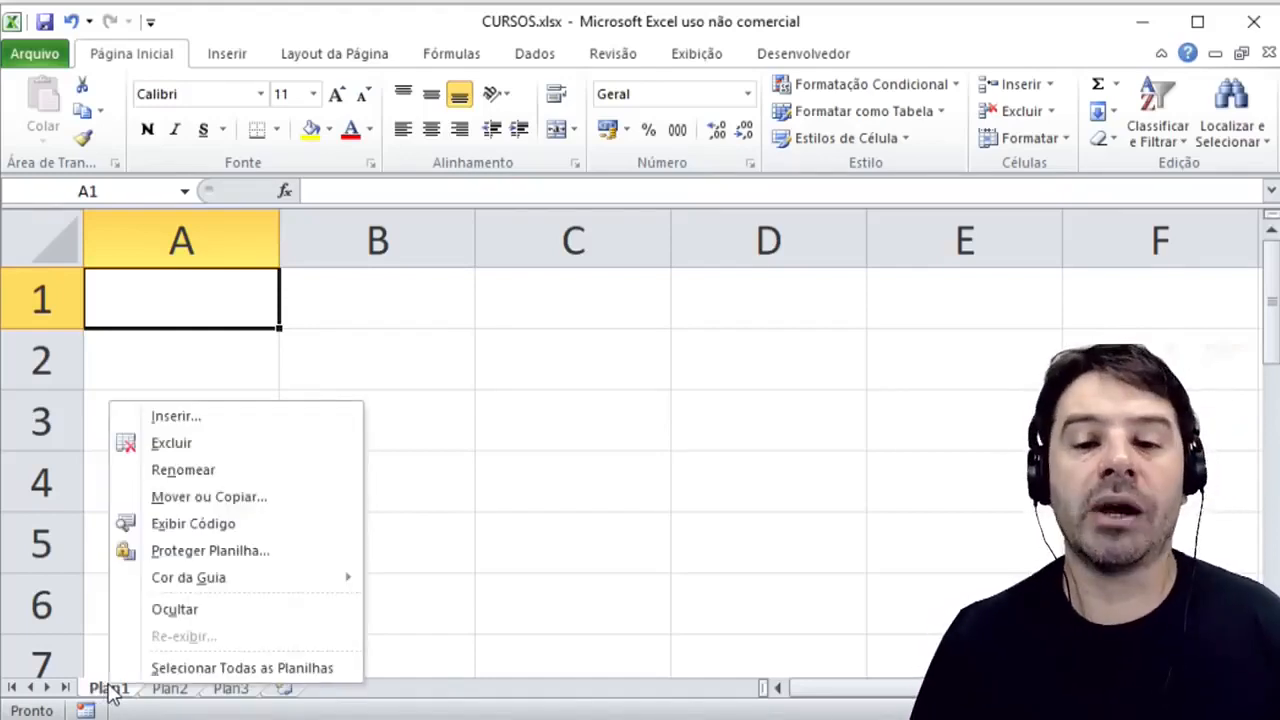
pyautogui.click(212, 472)
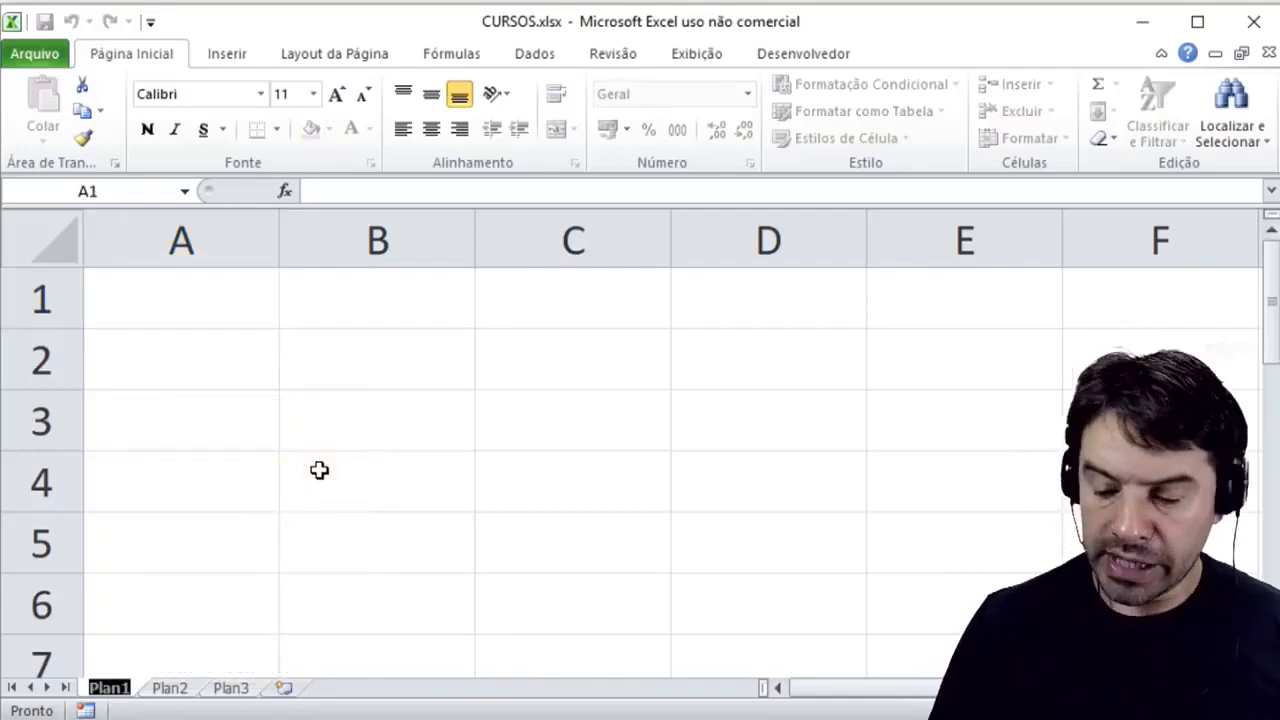
pyautogui.write('Planilh')
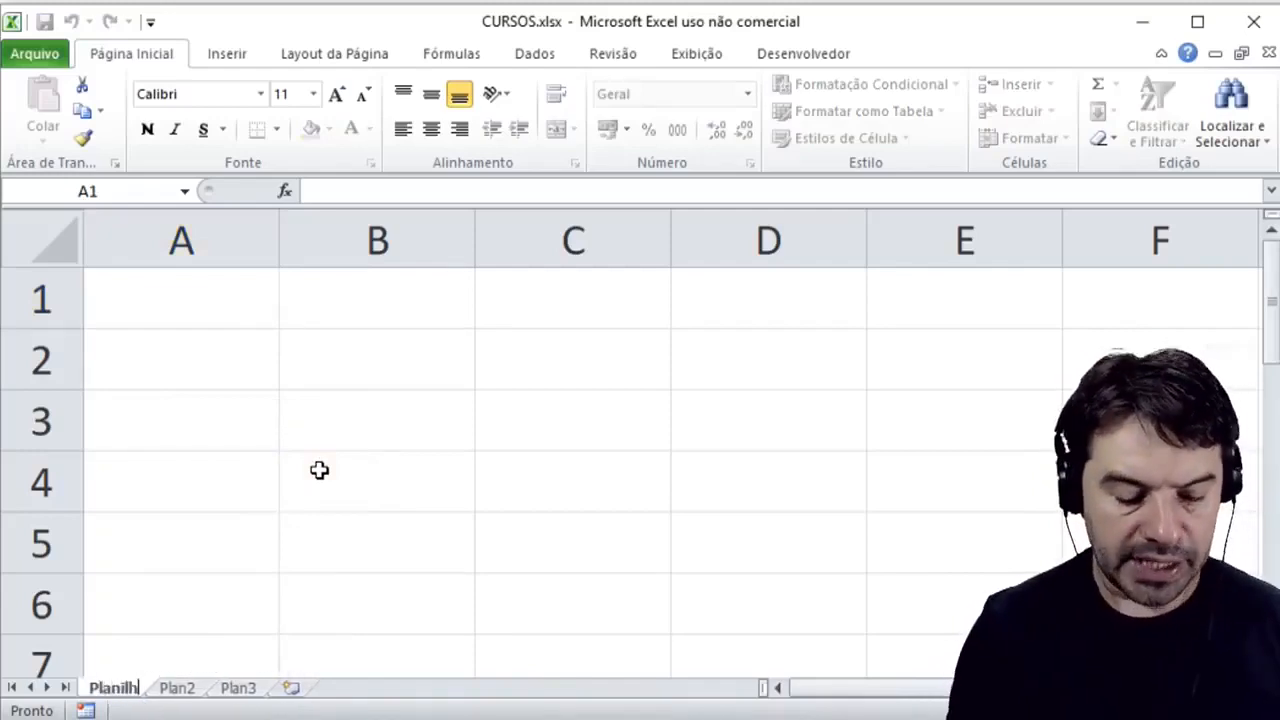
pyautogui.write('a1')
pyautogui.press('Return')
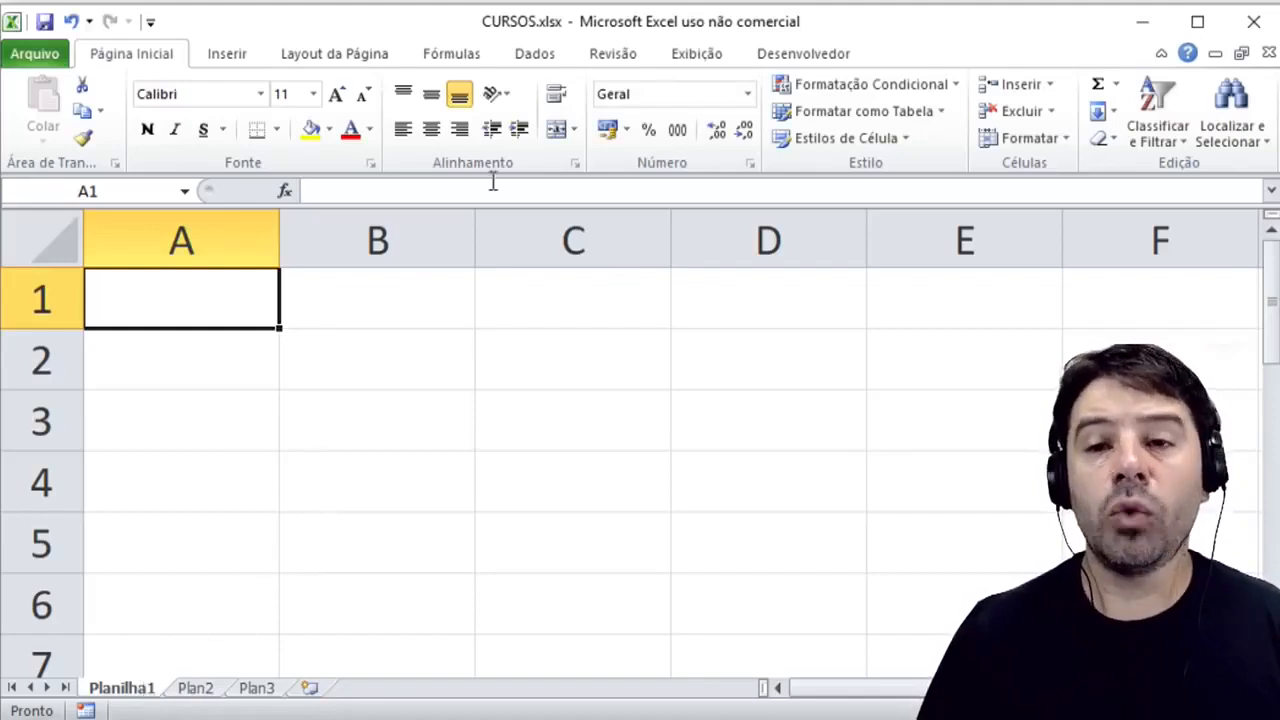
pyautogui.click(1142, 22)
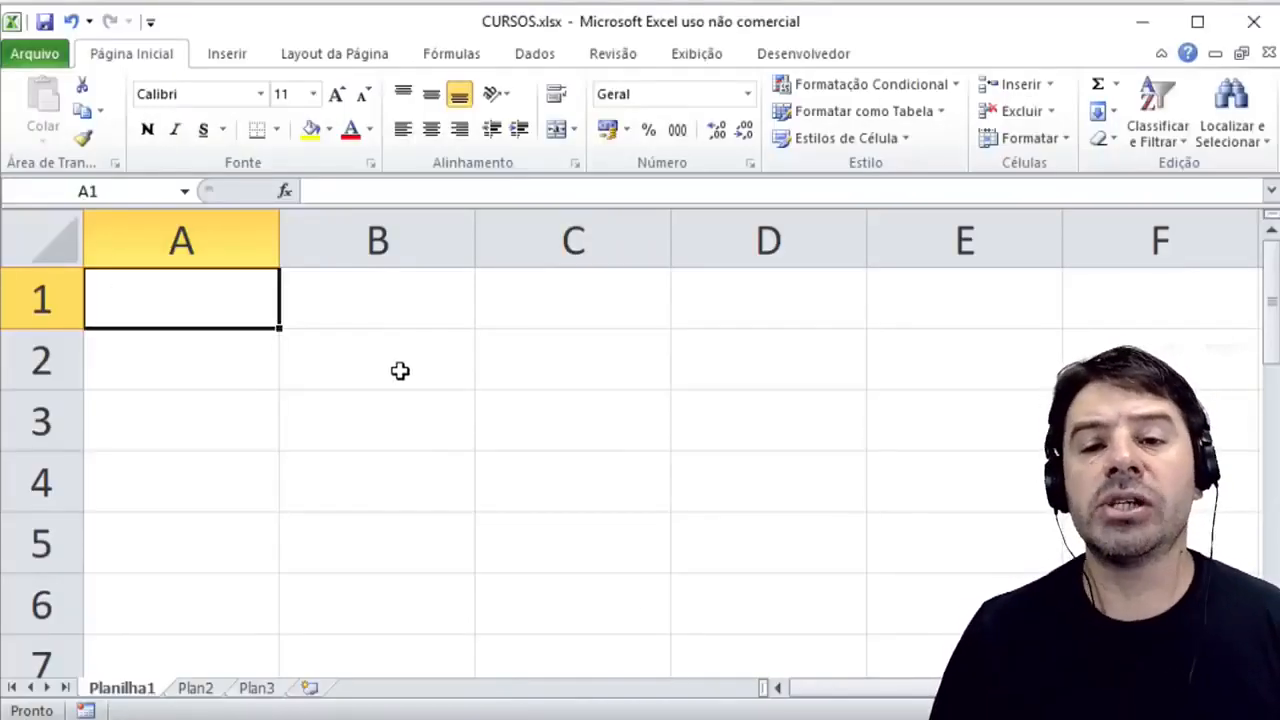
pyautogui.click(400, 371)
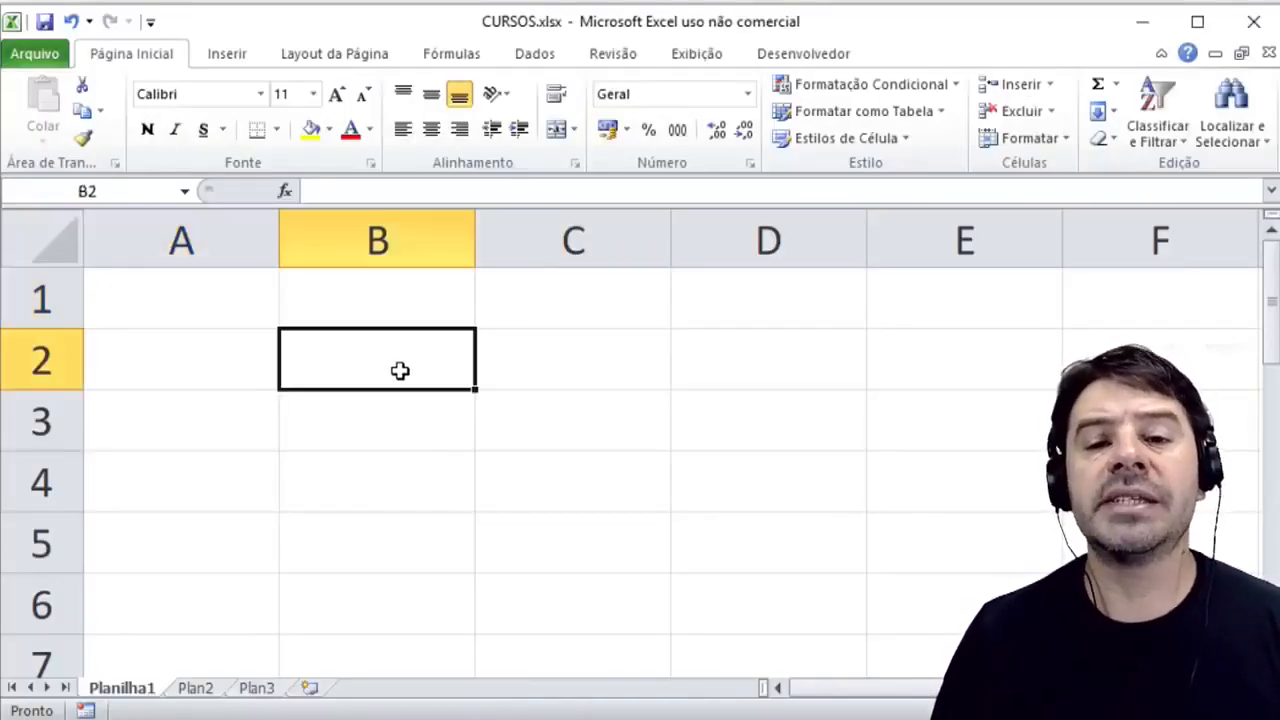
pyautogui.click(266, 370)
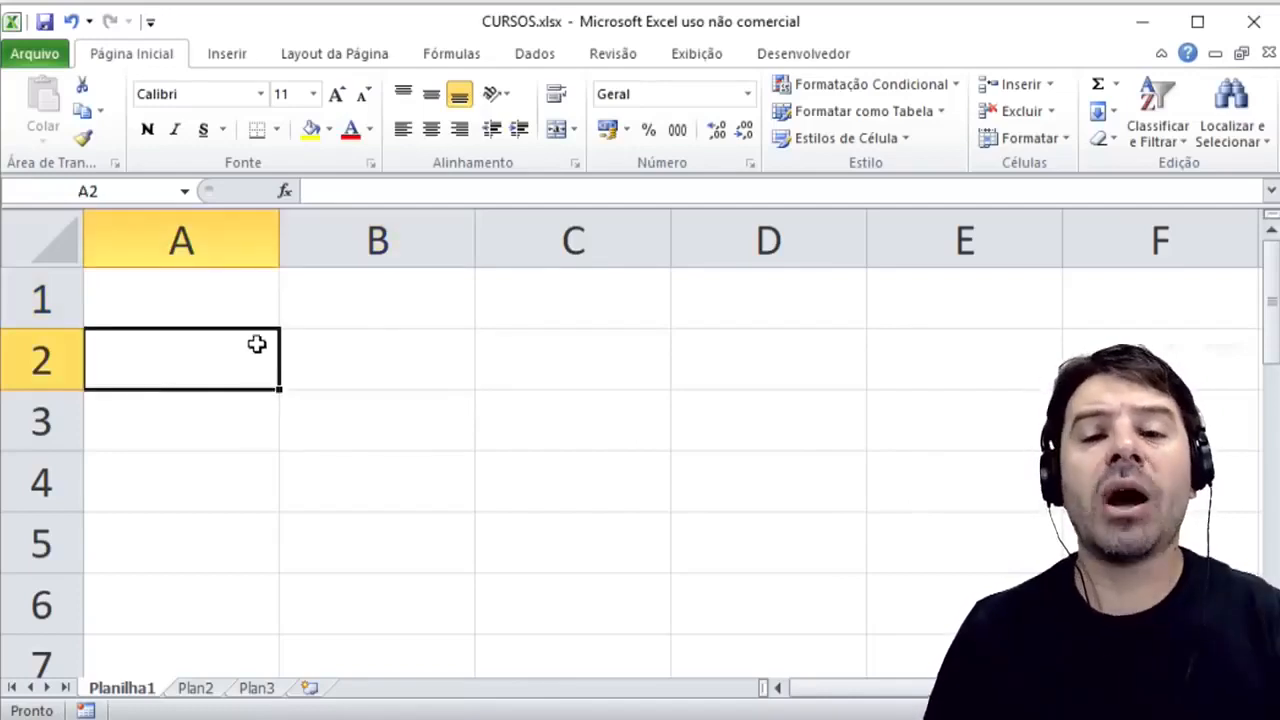
# Enter the external reference =[AULAS.XLSX]Planilha2!A2 in cell A1 of the Planilha1 sheet.
pyautogui.click(252, 312)
pyautogui.write('=')
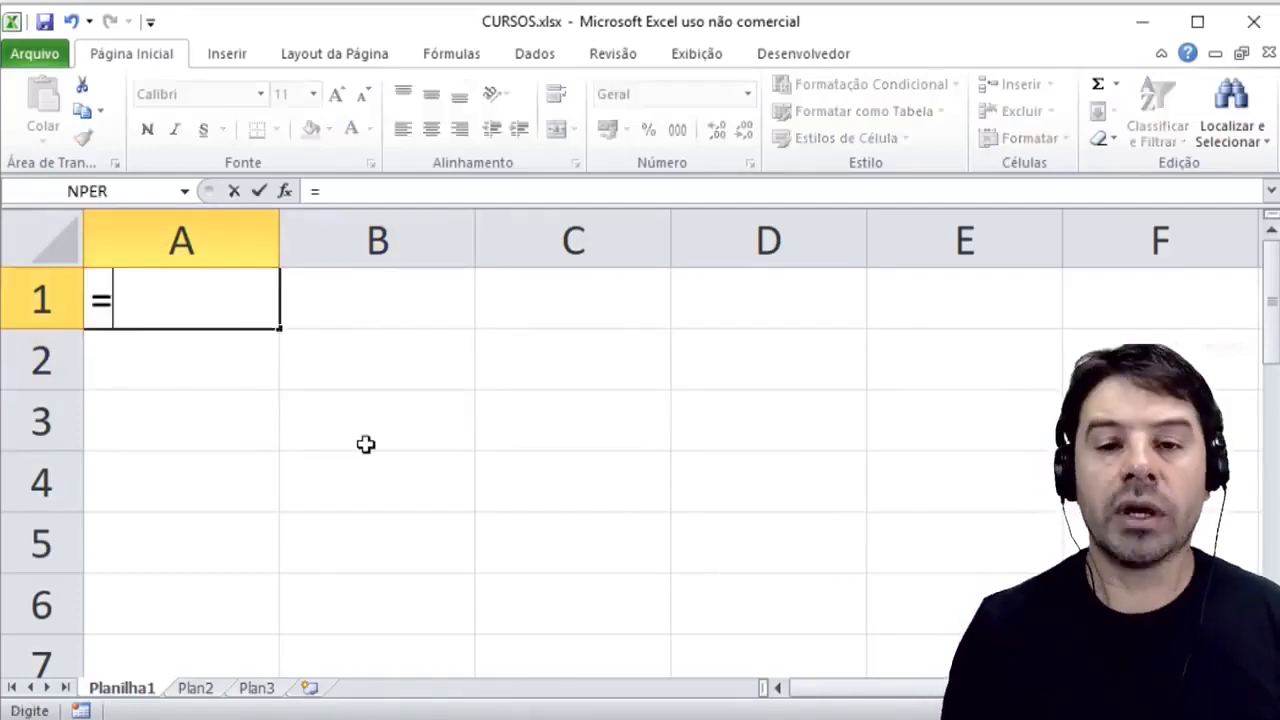
pyautogui.write('[')
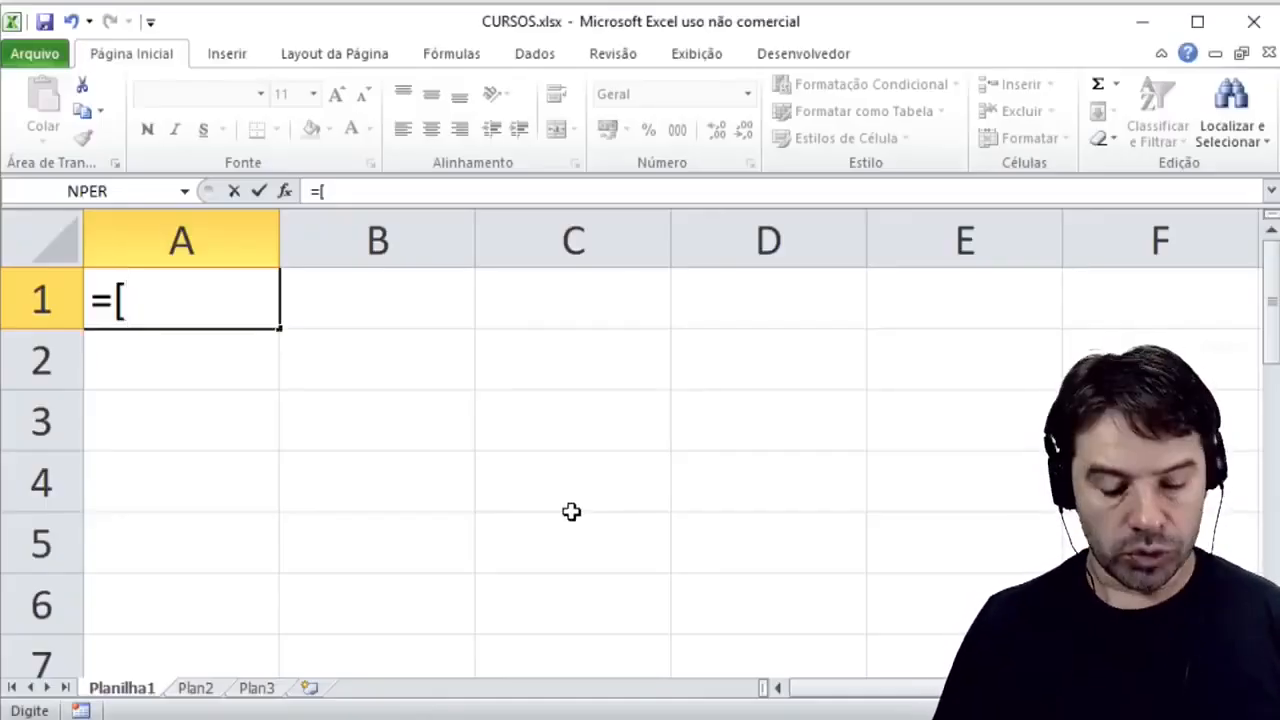
pyautogui.write('AU')
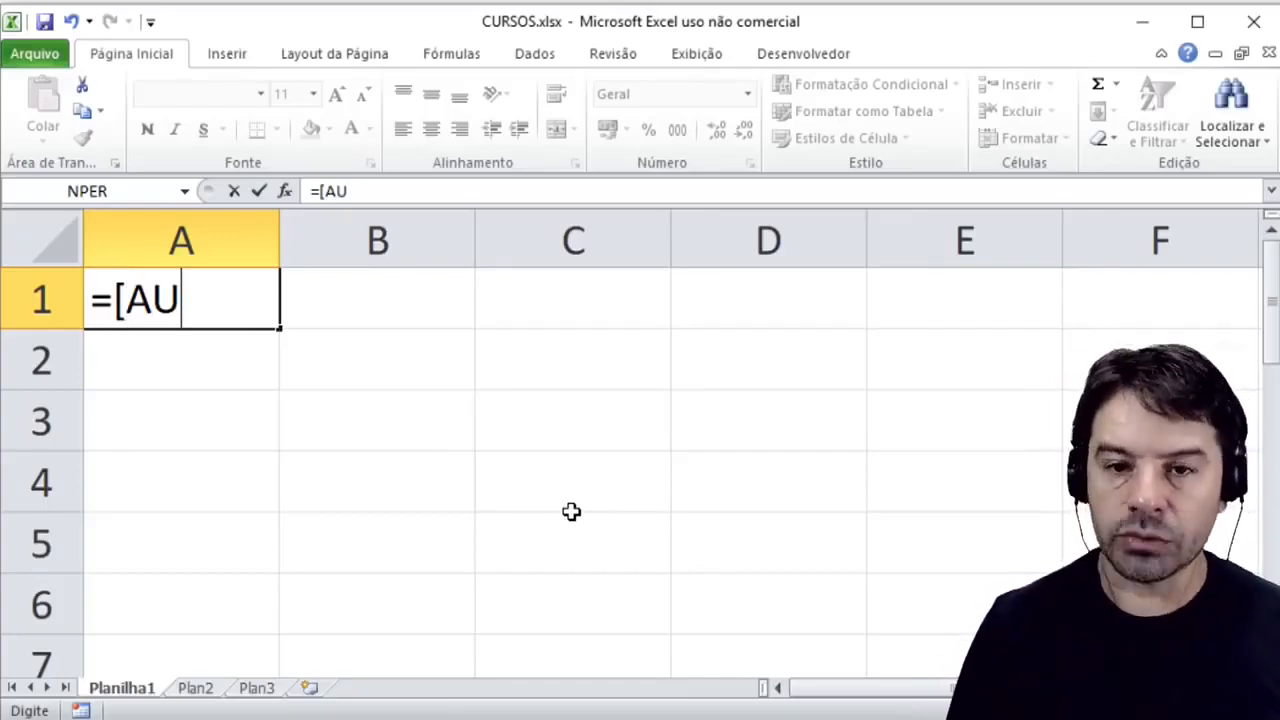
pyautogui.write('LAS.XLSX')
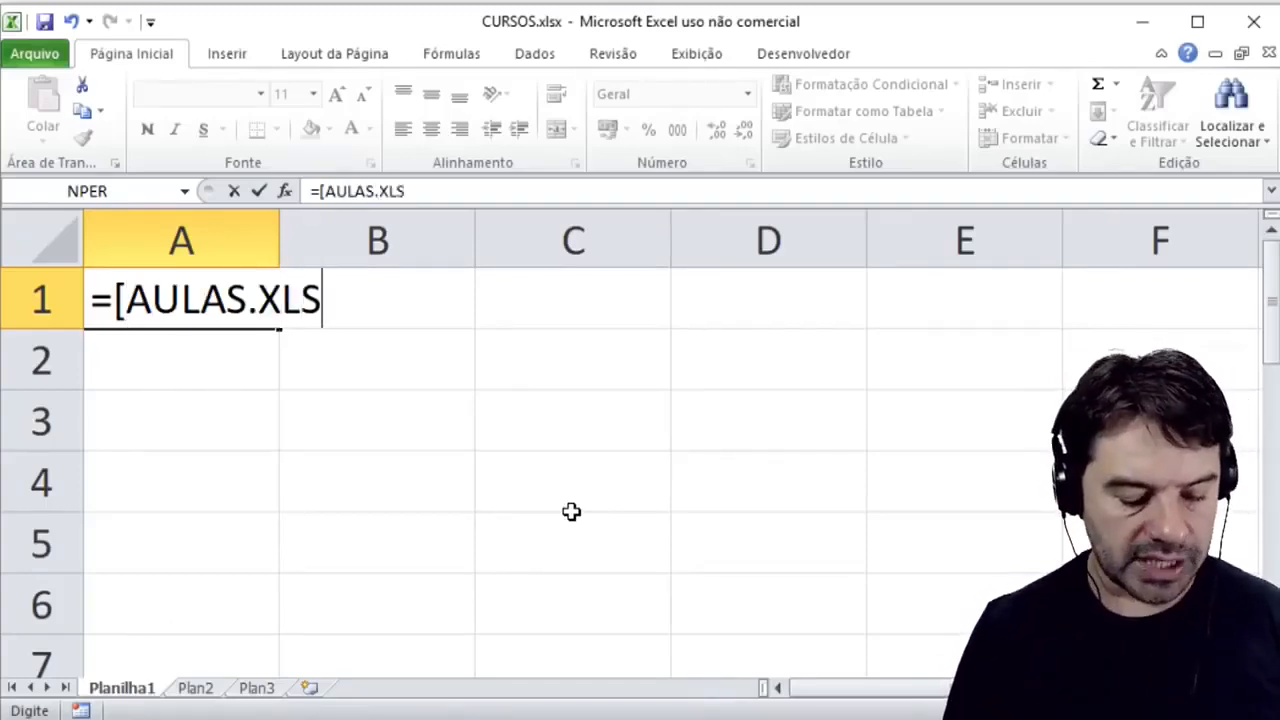
pyautogui.write(']')
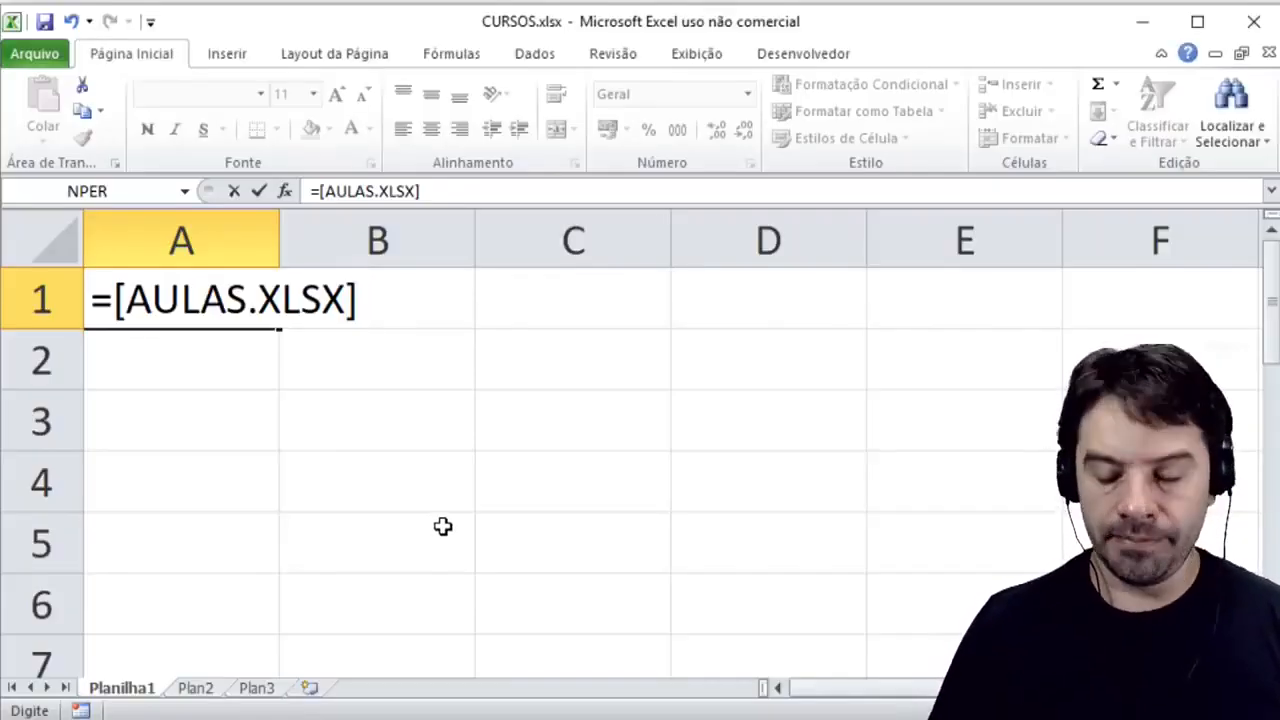
pyautogui.write('Planil')
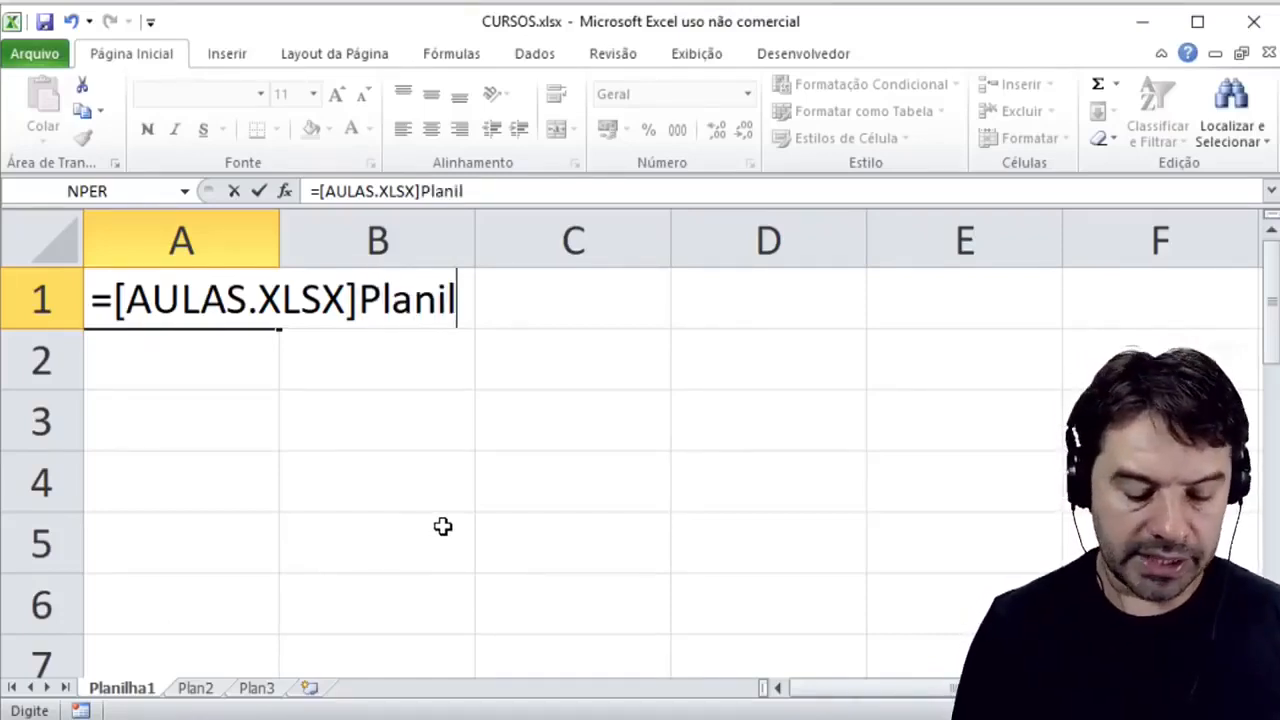
pyautogui.write('ha2')
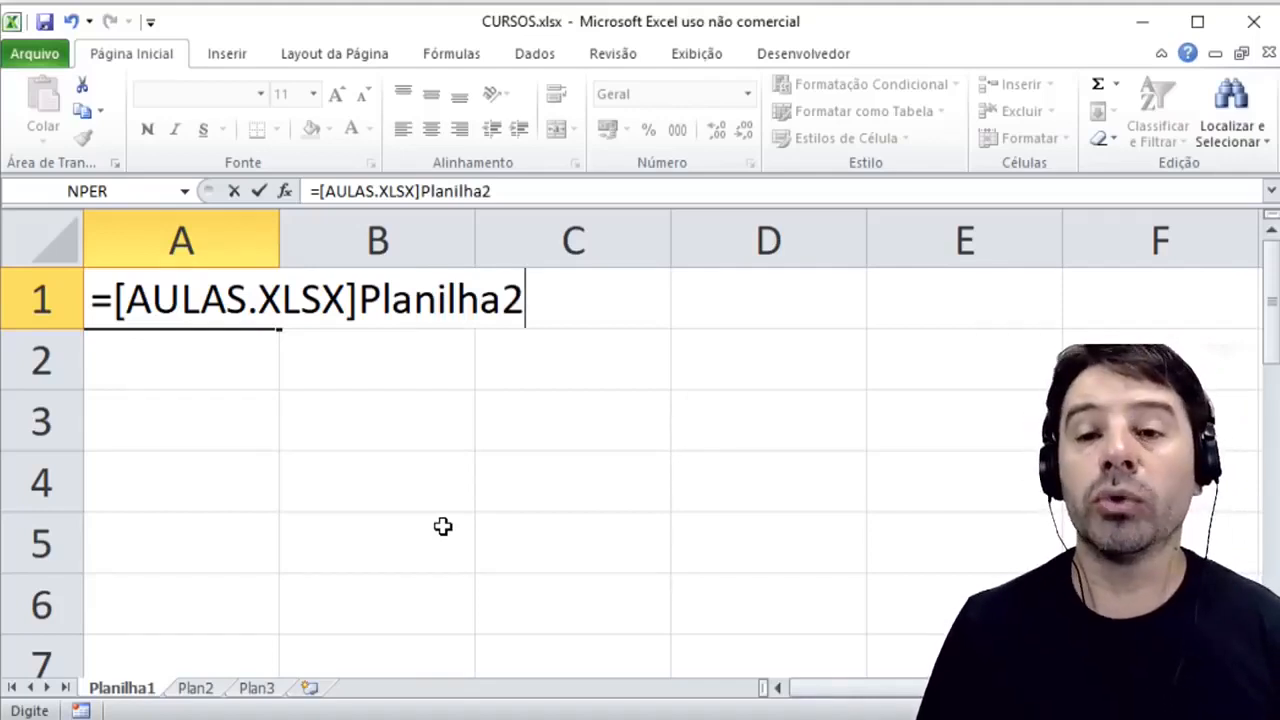
pyautogui.write('!')
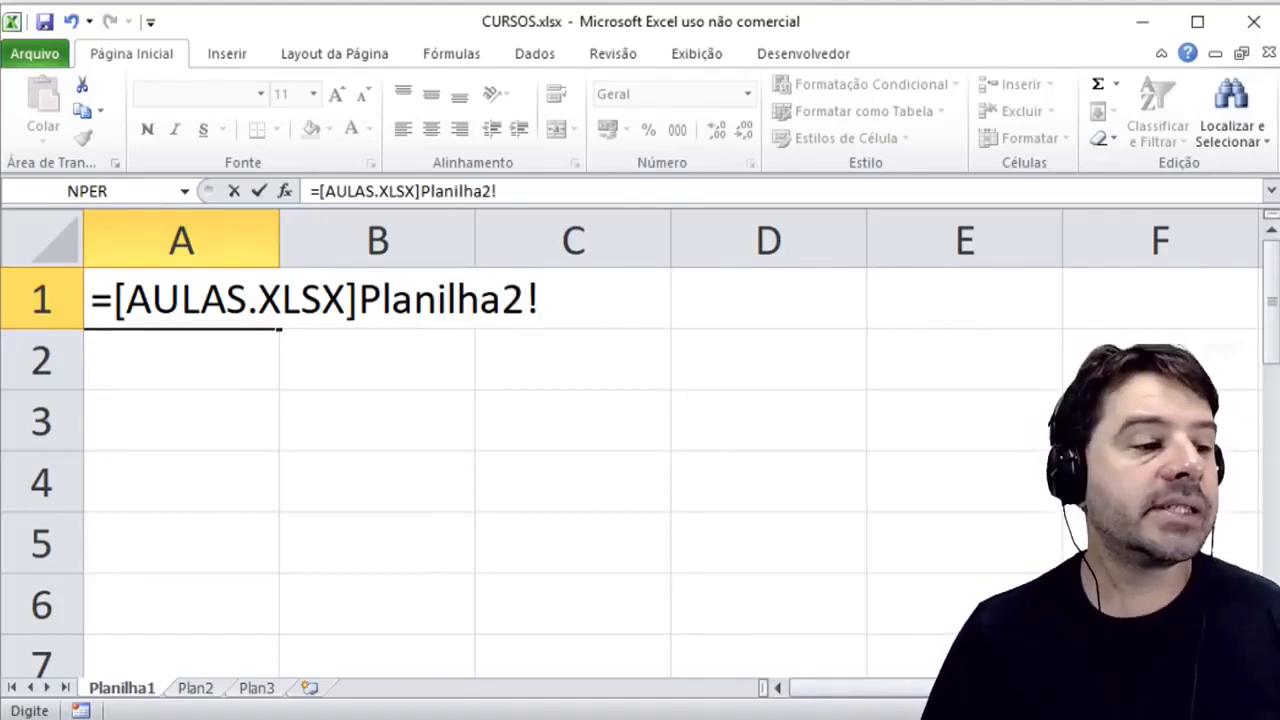
pyautogui.hotkey('alt', 'Tab')
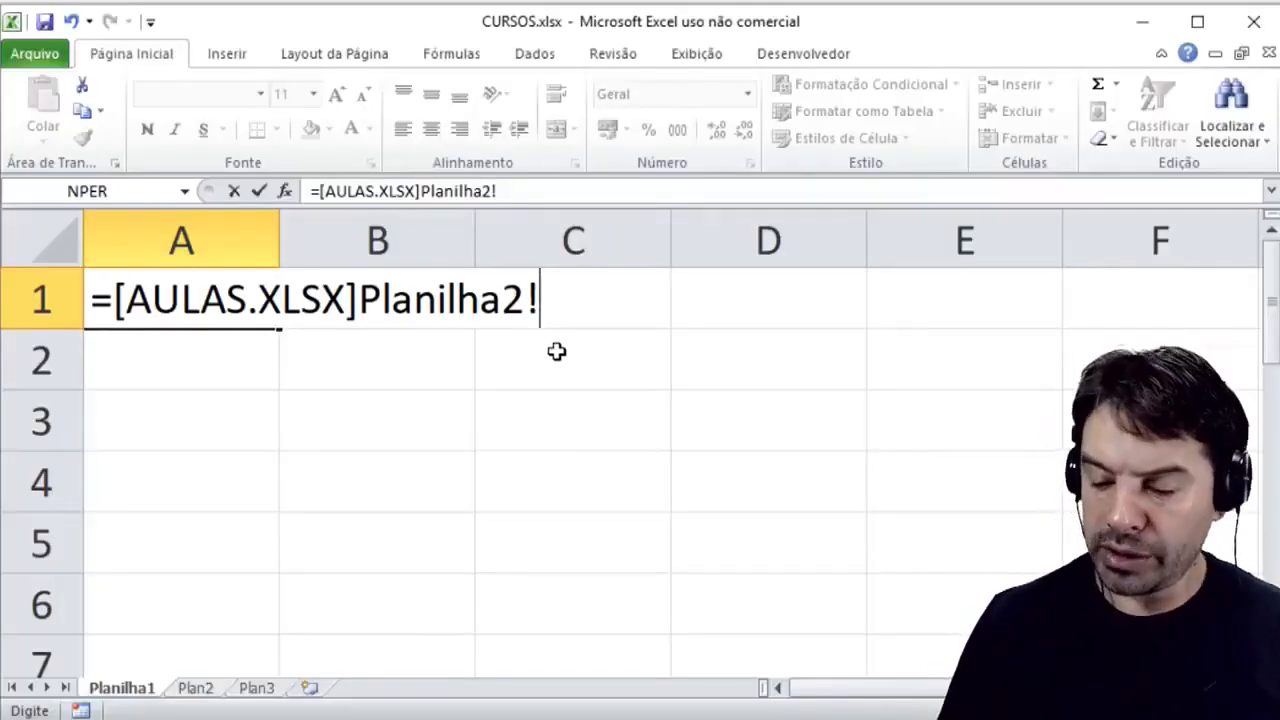
pyautogui.write('A2')
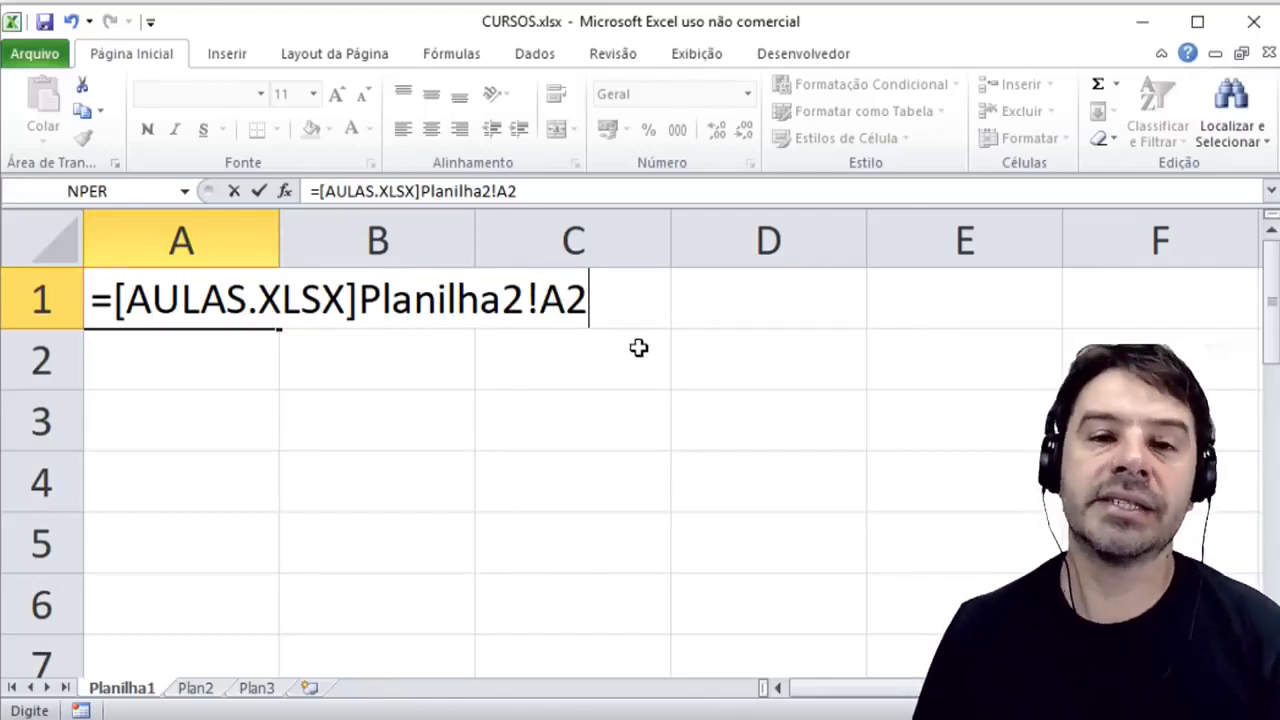
pyautogui.press('Return')
# Review the external reference formula in cell A1 and return to the slide with the exam question.
pyautogui.press('Up')
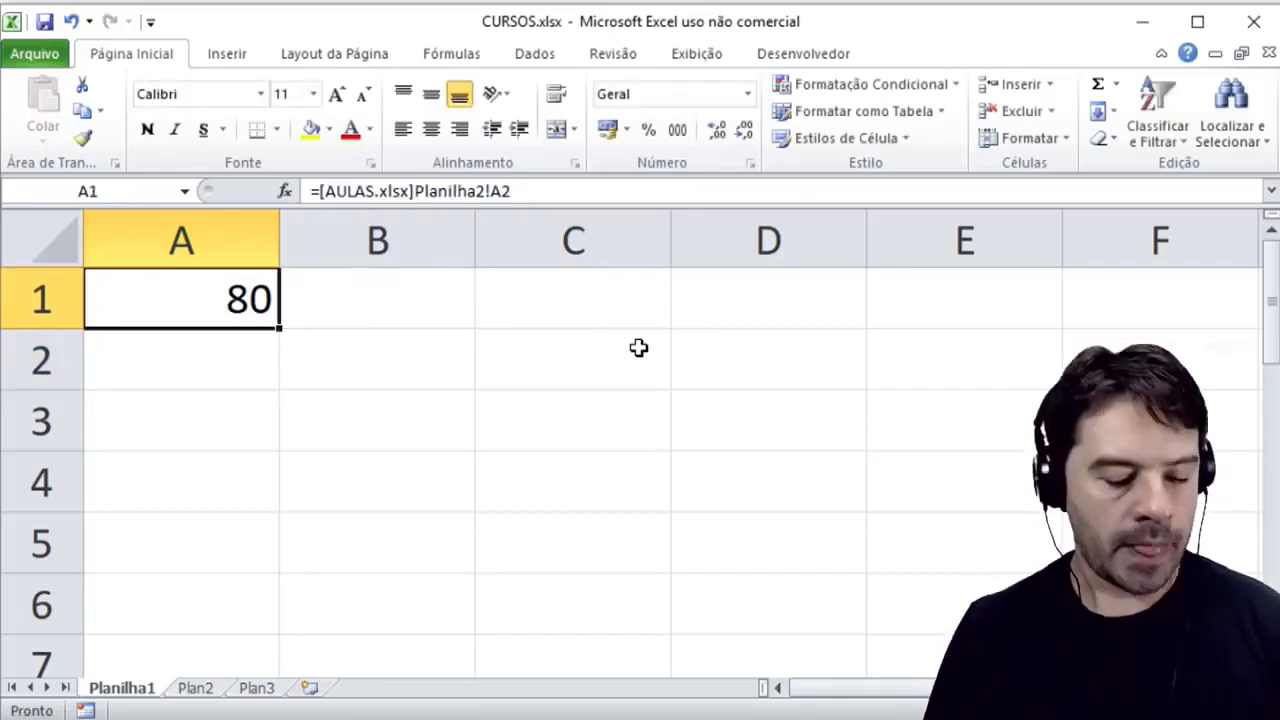
pyautogui.press('F2')
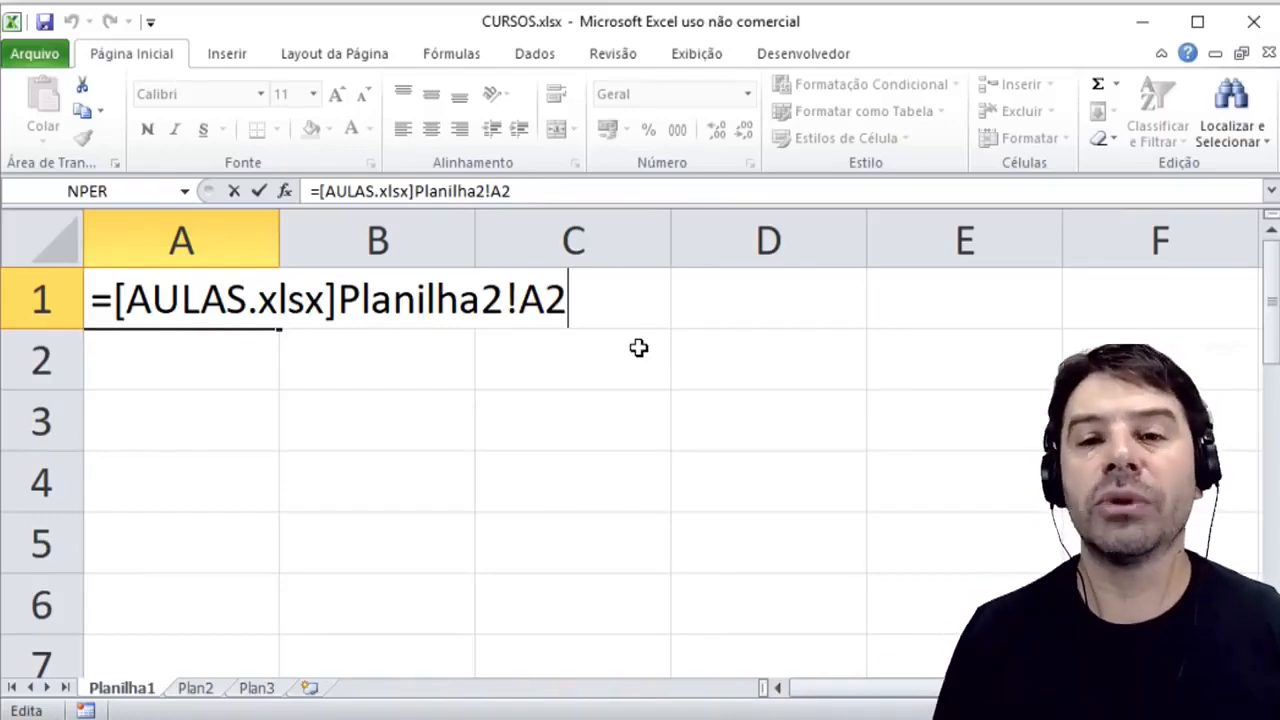
pyautogui.press('Return')
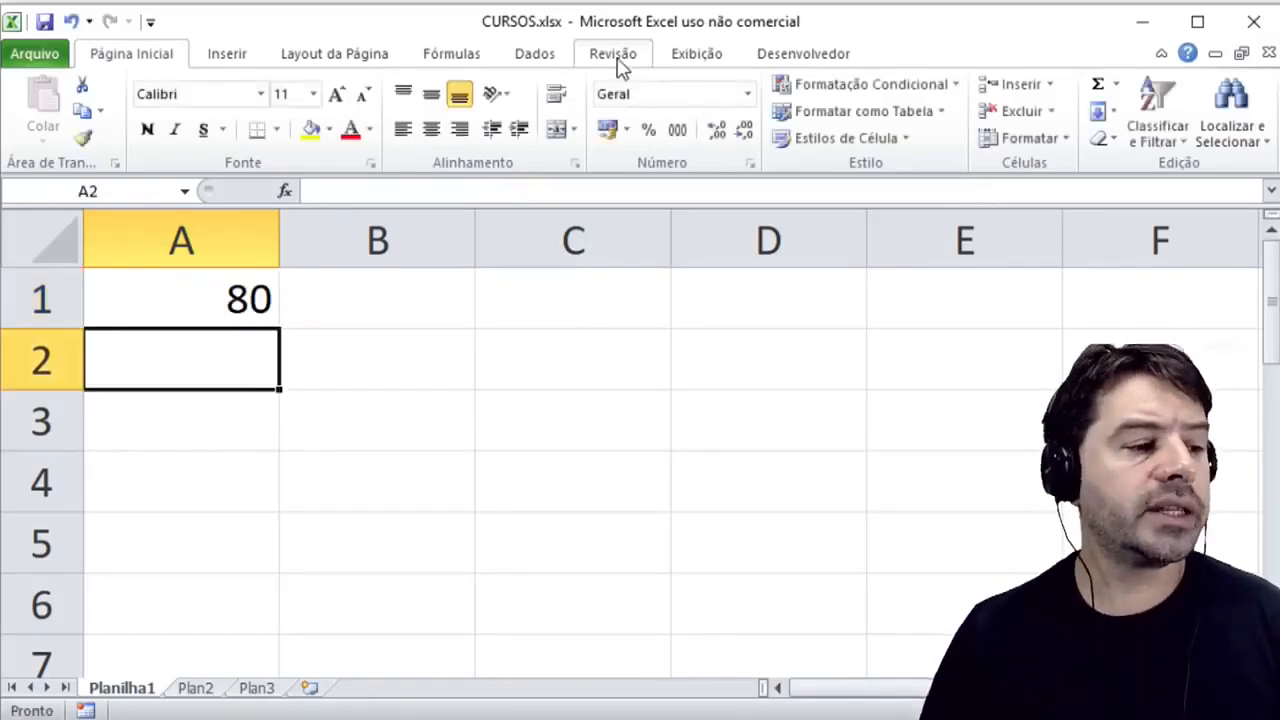
pyautogui.click(610, 1)
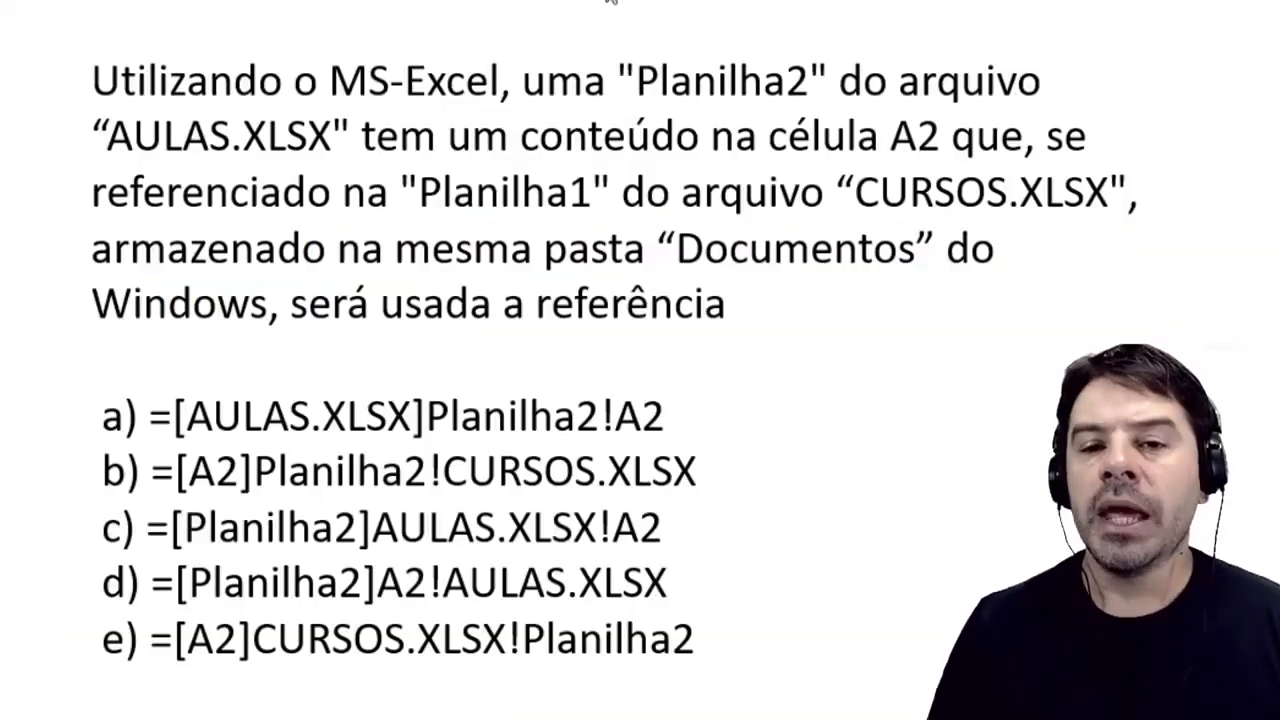